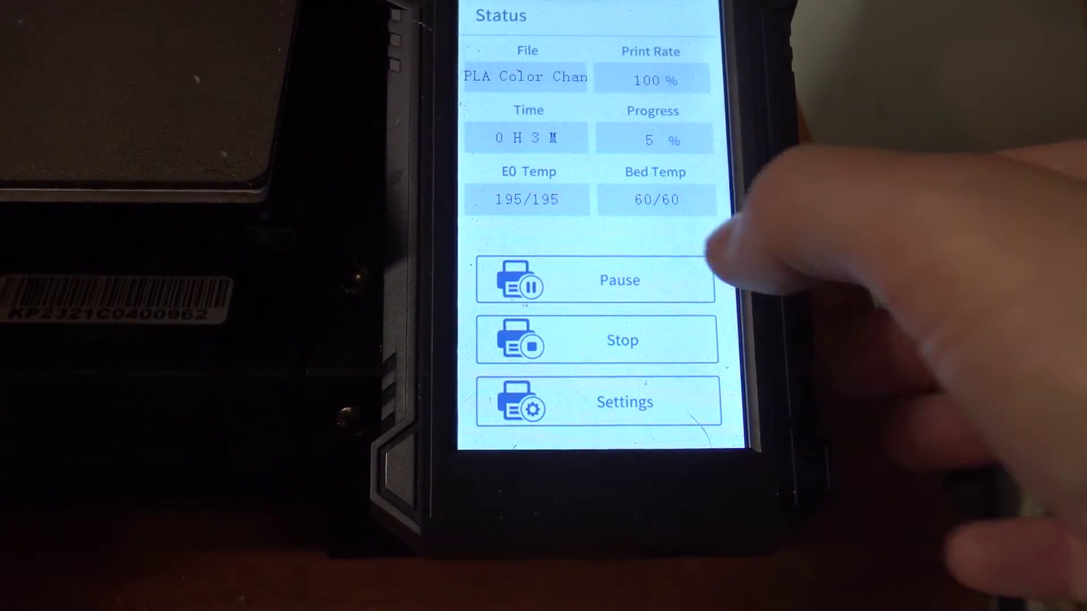
- Pause the currently running print on the Kobra Plus Status screen
left_click(670, 287)
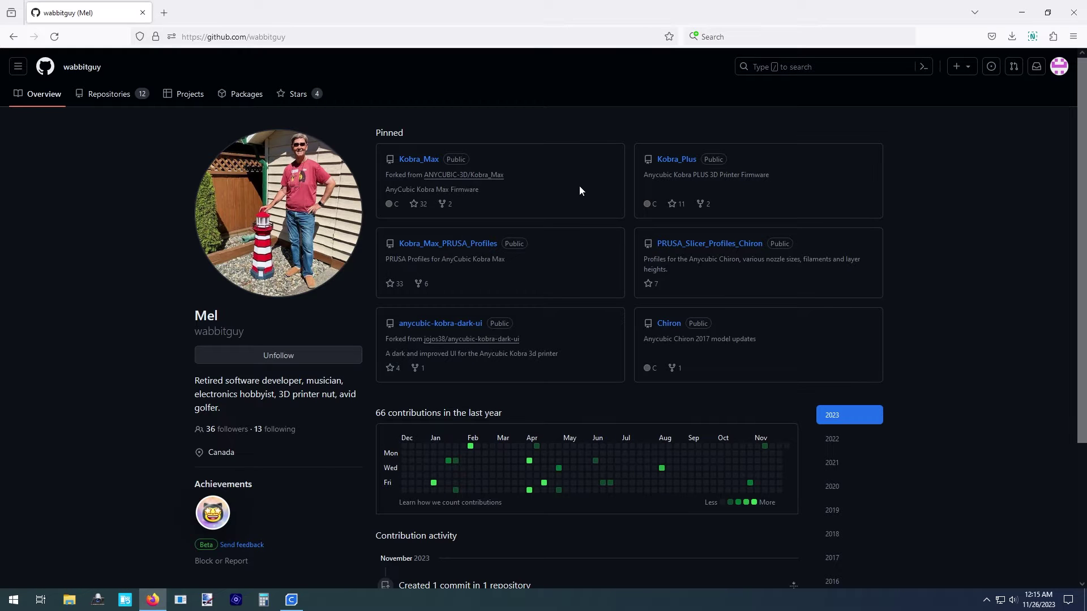
- Download workspace/firmware.bin from the Kobra_Plus GitHub repository
left_click(676, 161)
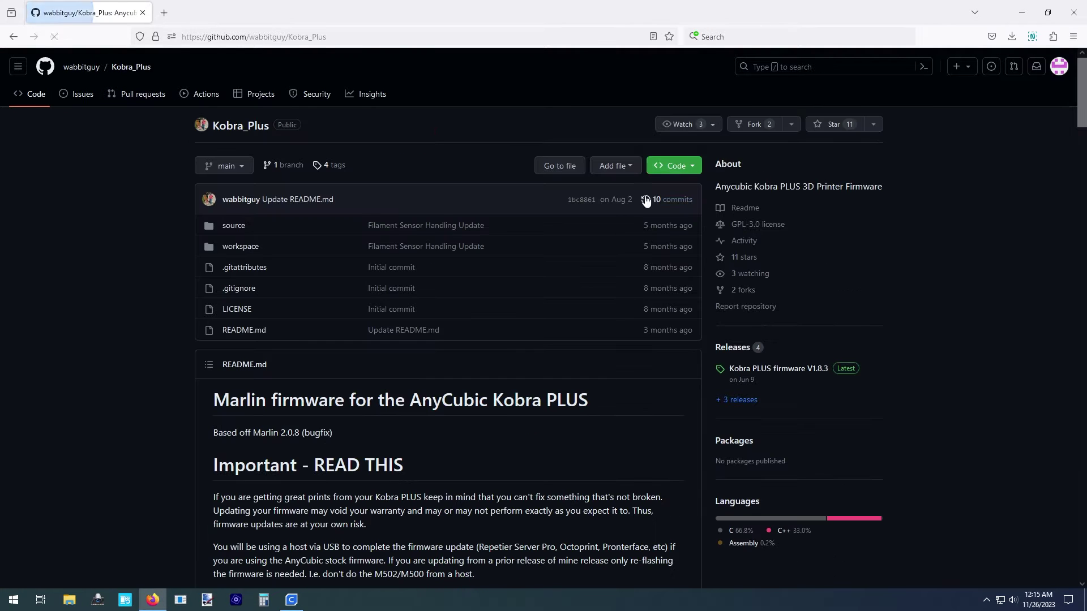
scroll(573, 263, "down", 2)
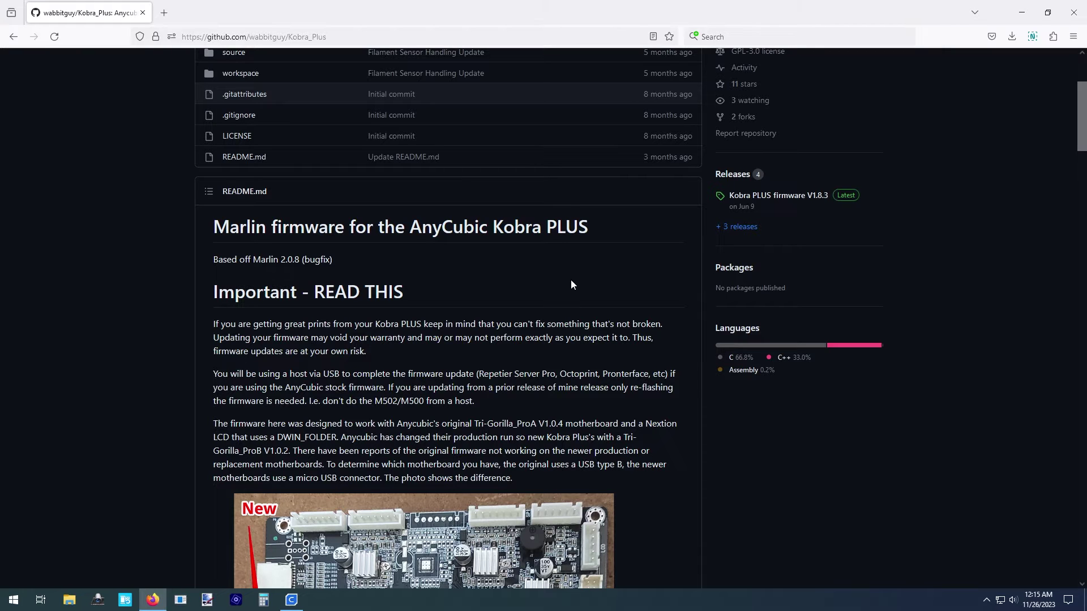
scroll(571, 280, "down", 3)
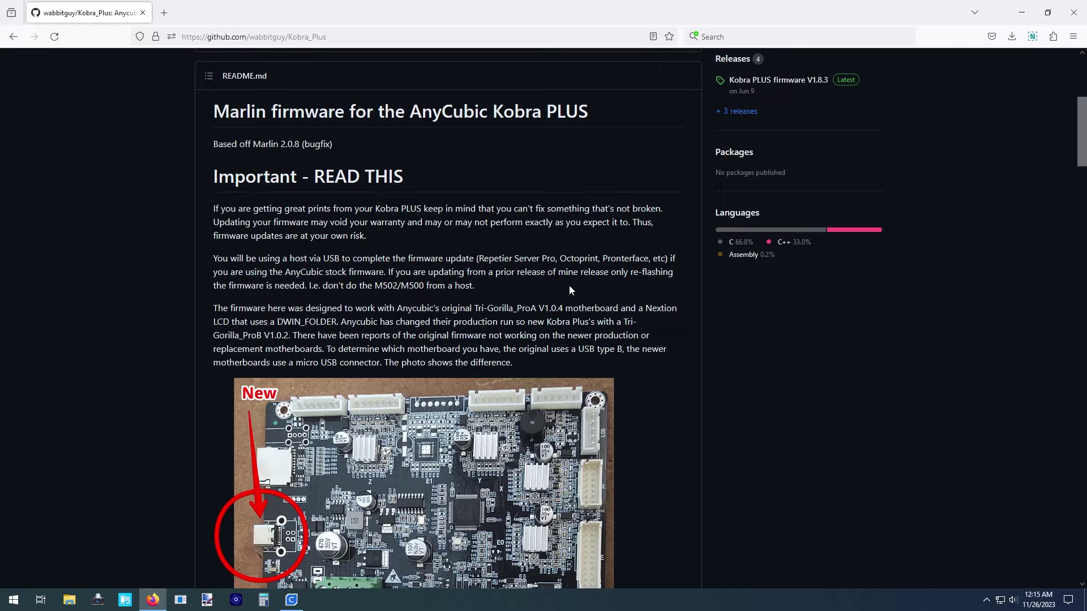
scroll(569, 290, "down", 3)
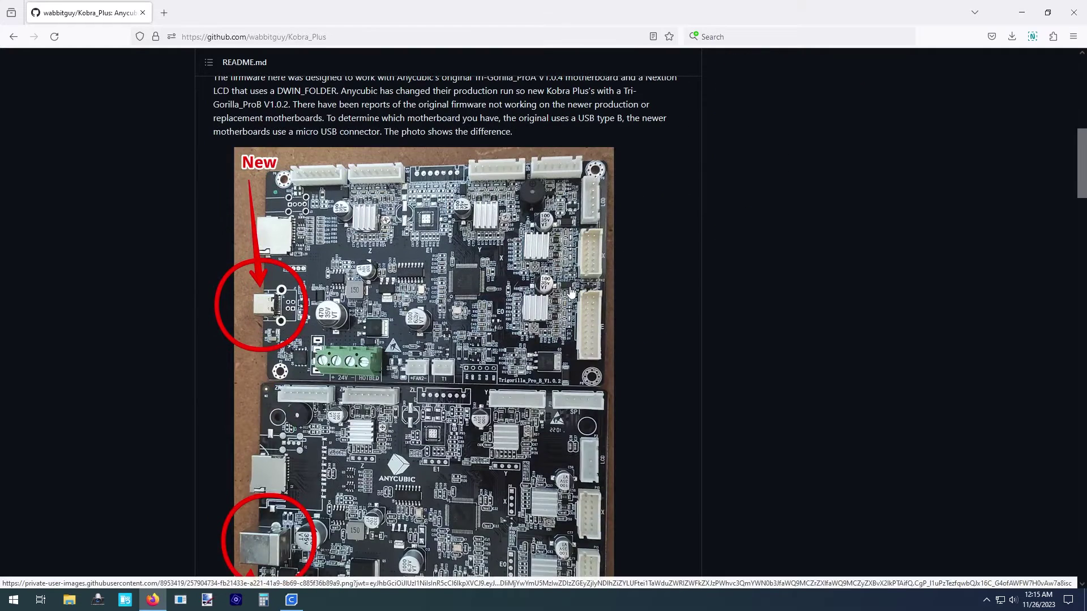
scroll(571, 293, "down", 3)
scroll(571, 293, "down", 3)
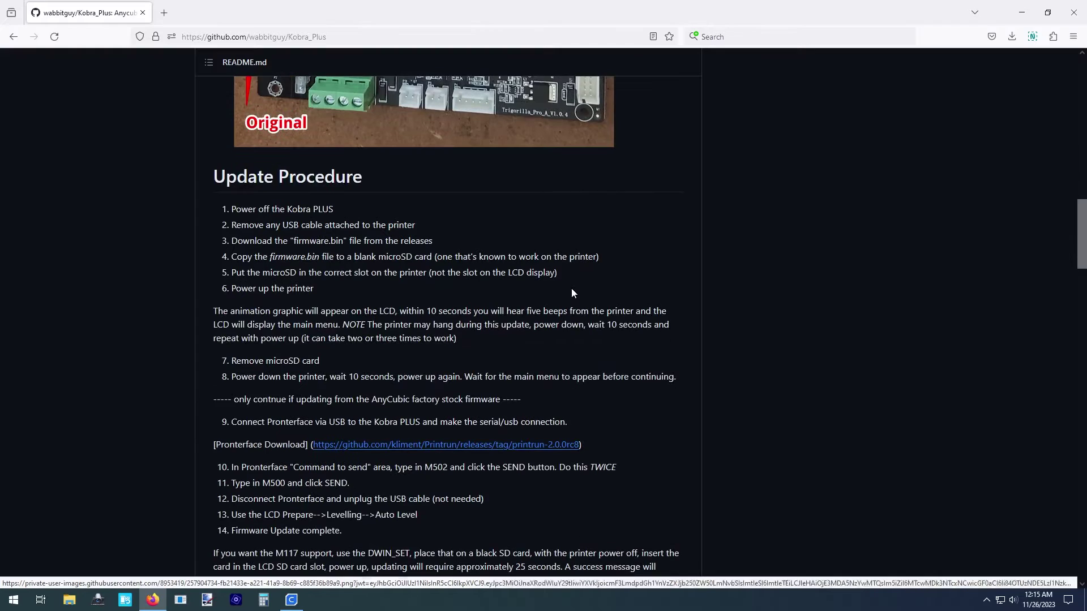
scroll(575, 298, "down", 3)
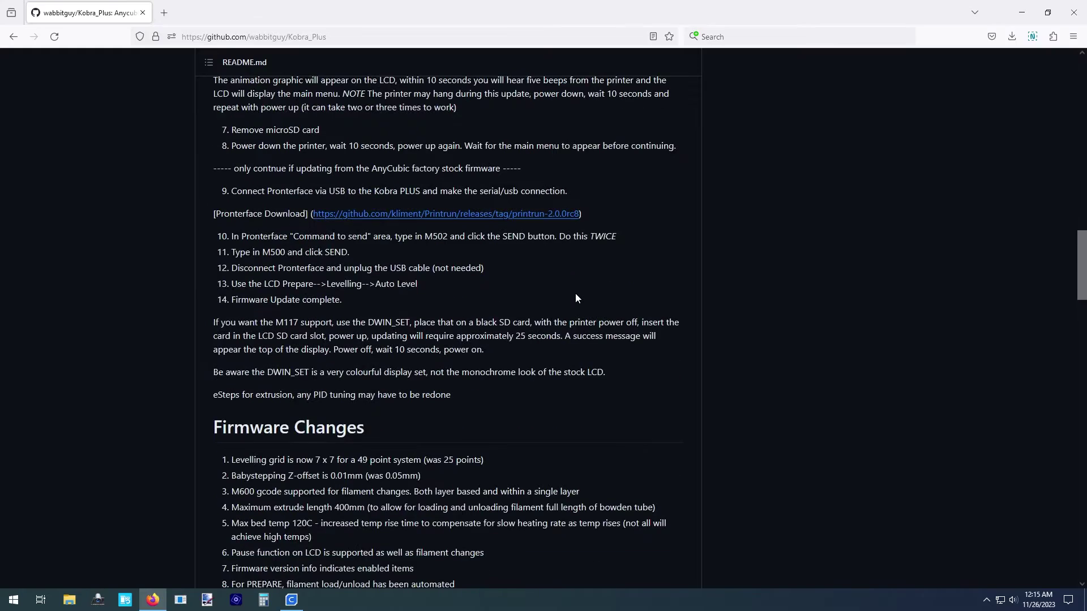
scroll(575, 293, "down", 2)
scroll(575, 293, "up", 2)
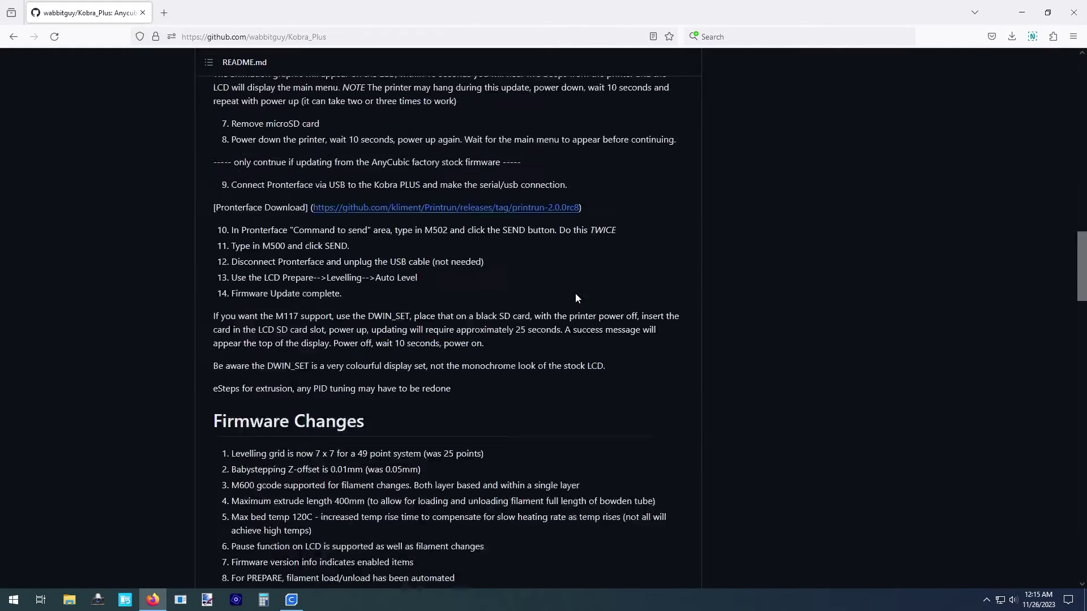
scroll(575, 293, "up", 5)
scroll(576, 299, "up", 3)
scroll(575, 299, "up", 3)
scroll(576, 300, "up", 2)
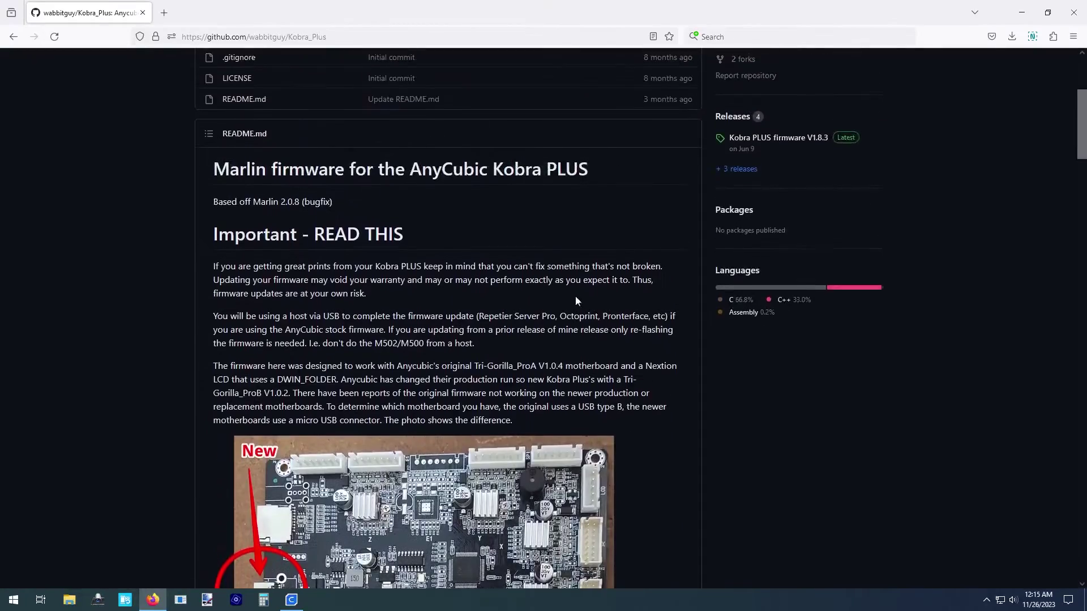
scroll(574, 295, "down", 3)
scroll(575, 295, "down", 4)
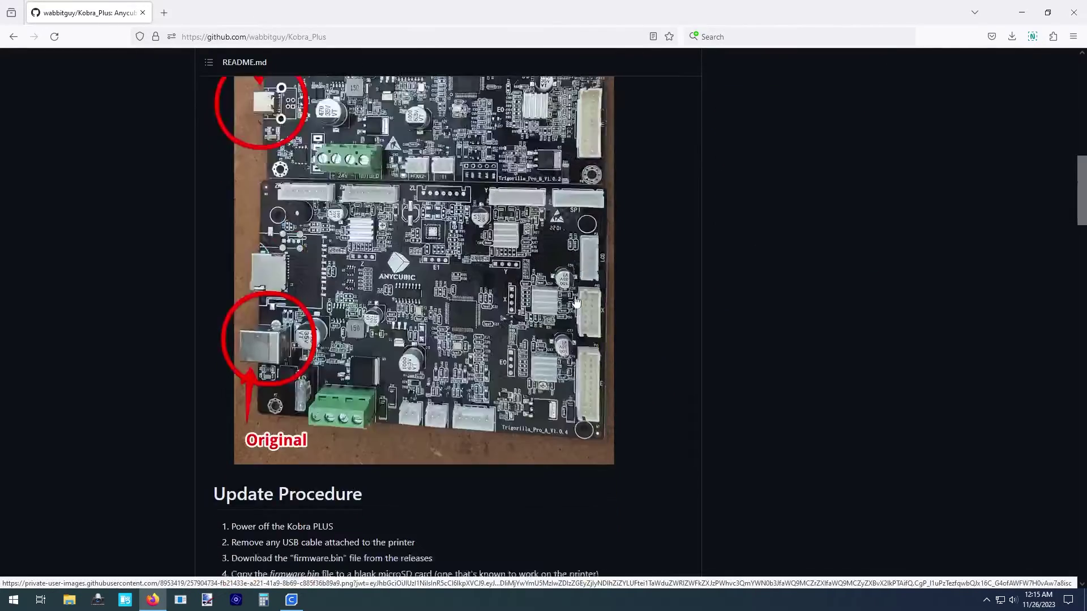
scroll(574, 297, "down", 3)
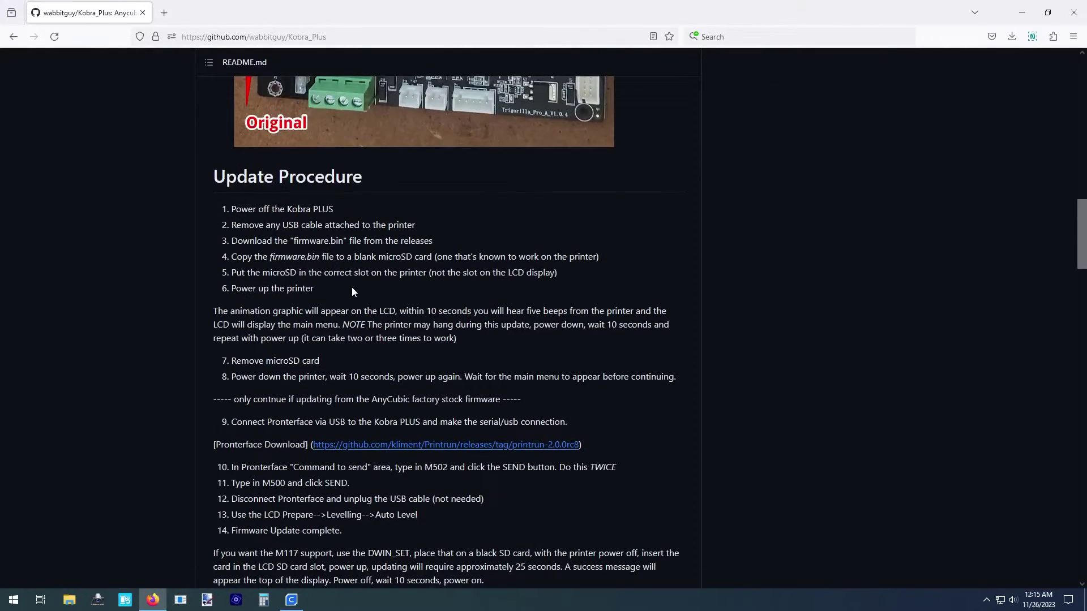
scroll(349, 306, "down", 2)
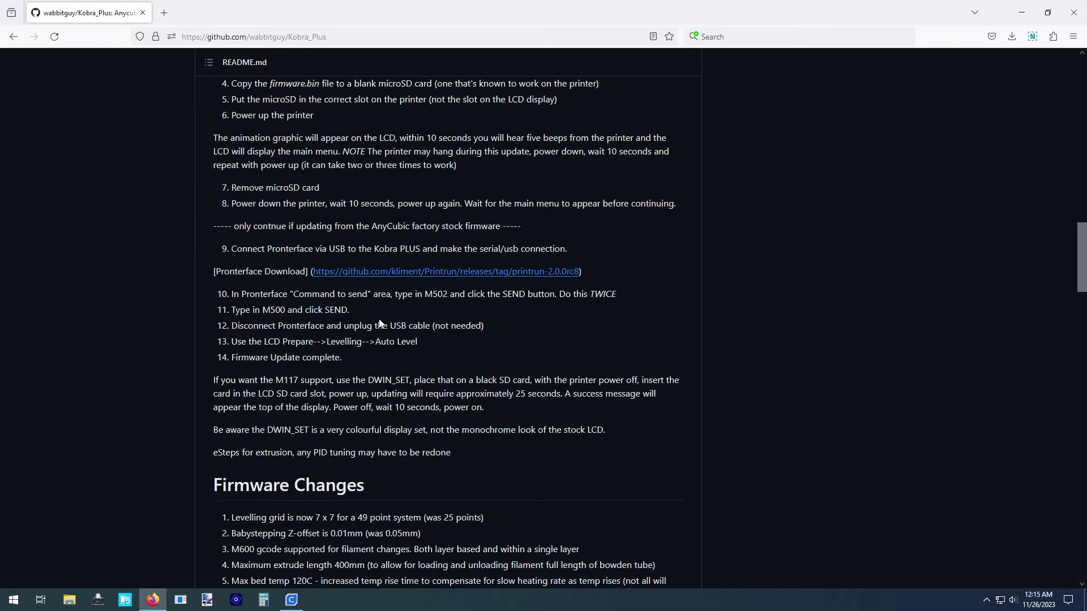
scroll(302, 312, "up", 3)
scroll(304, 316, "up", 5)
scroll(306, 319, "up", 5)
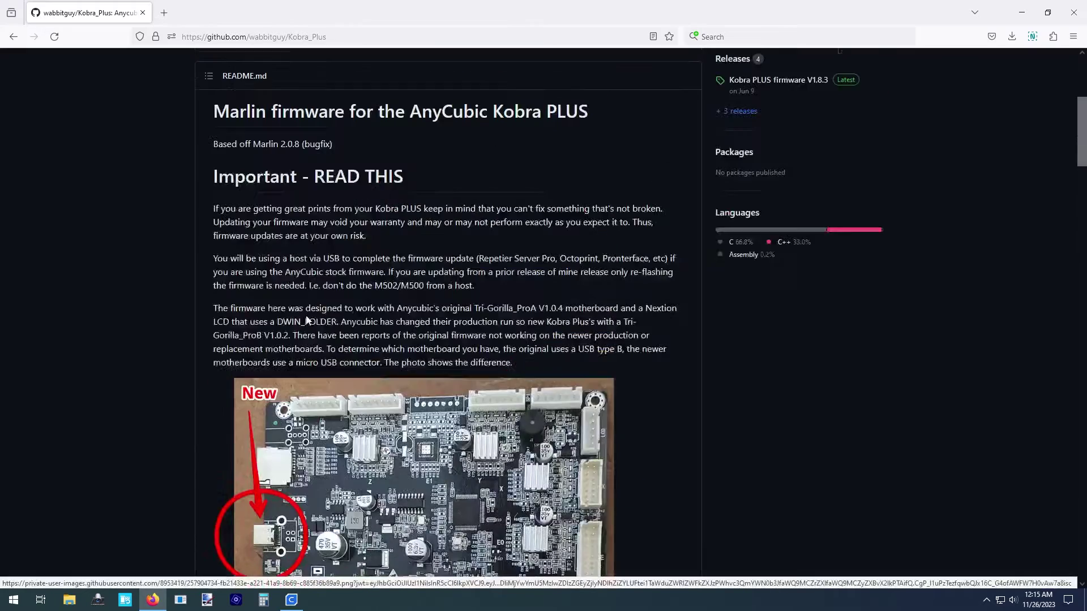
scroll(306, 318, "up", 3)
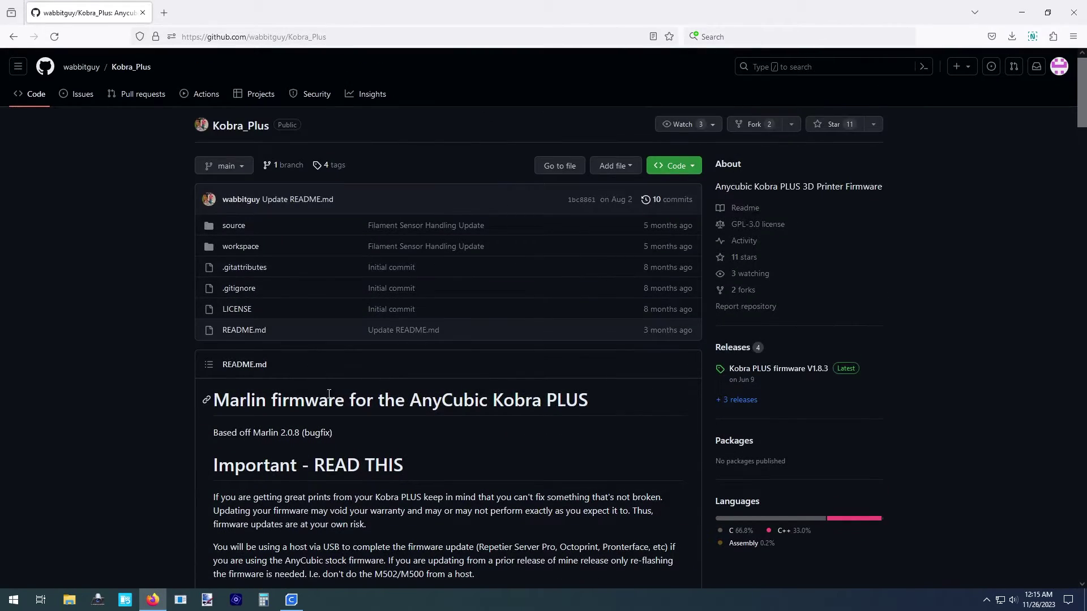
left_click(242, 246)
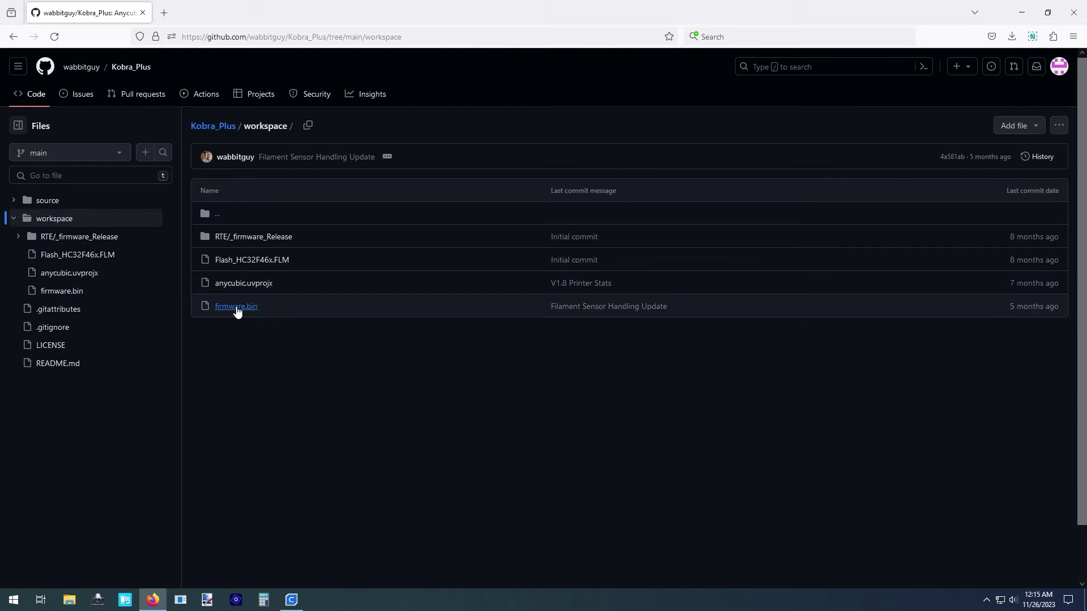
left_click(236, 306)
left_click(628, 212)
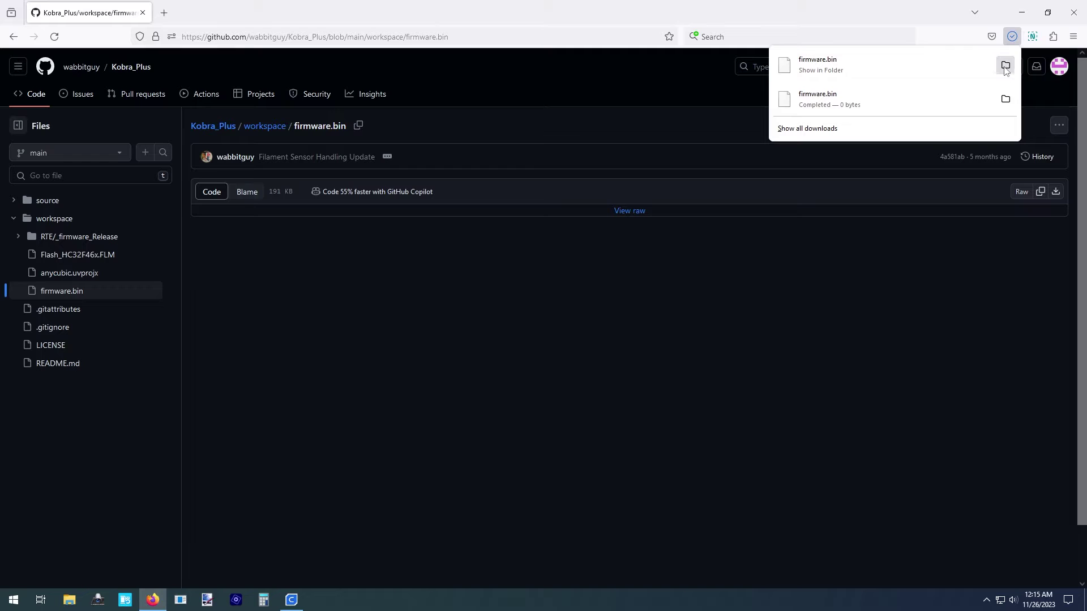
- Paste firmware.bin onto USB Drive (D:) and eject the drive
left_click(1006, 65)
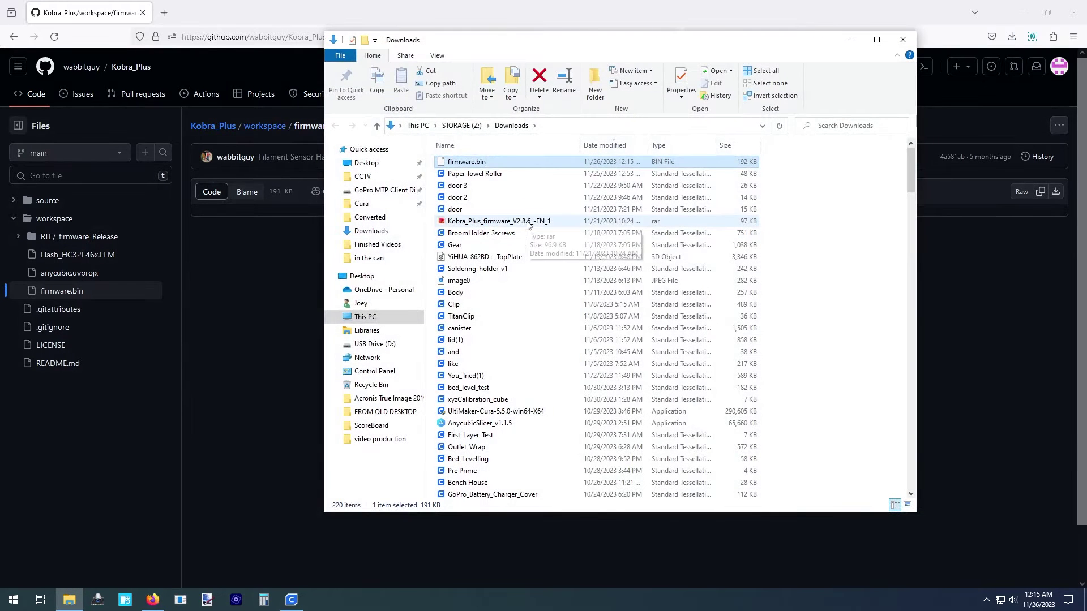
mouse_move(378, 298)
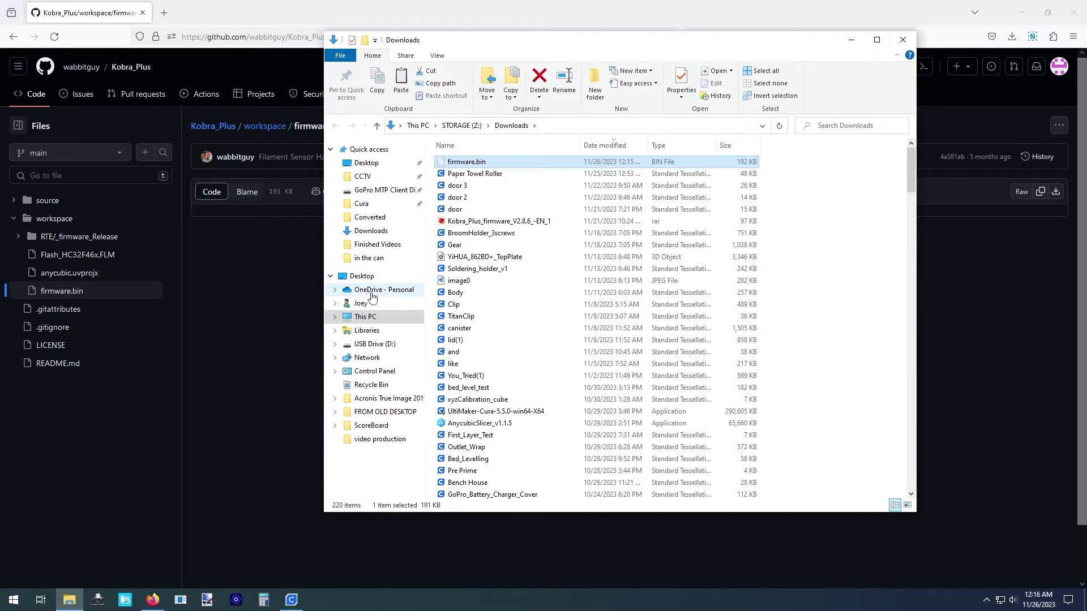
left_click(371, 344)
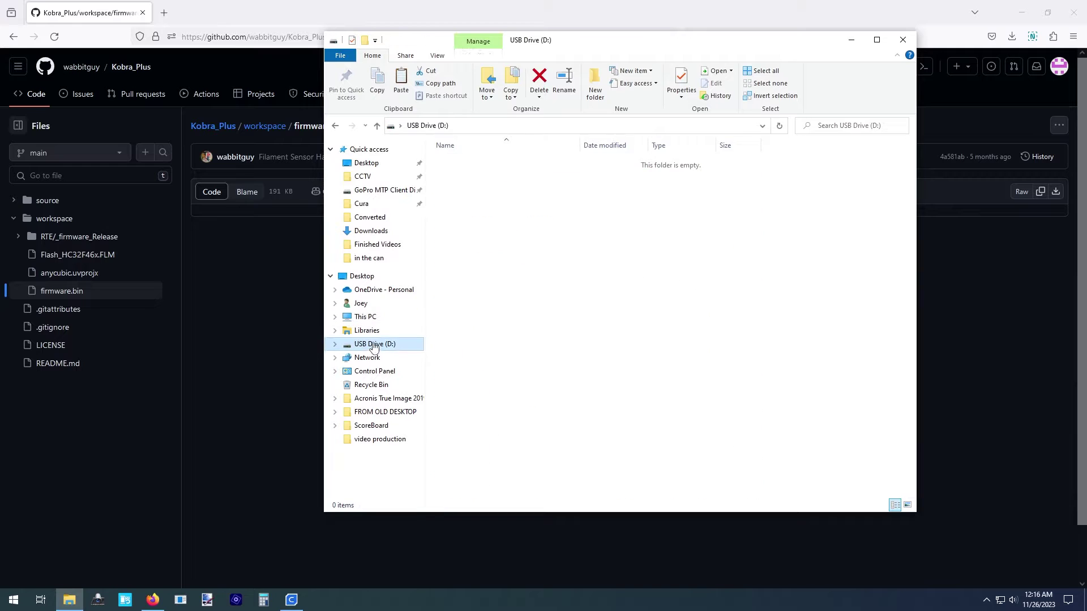
left_click(401, 80)
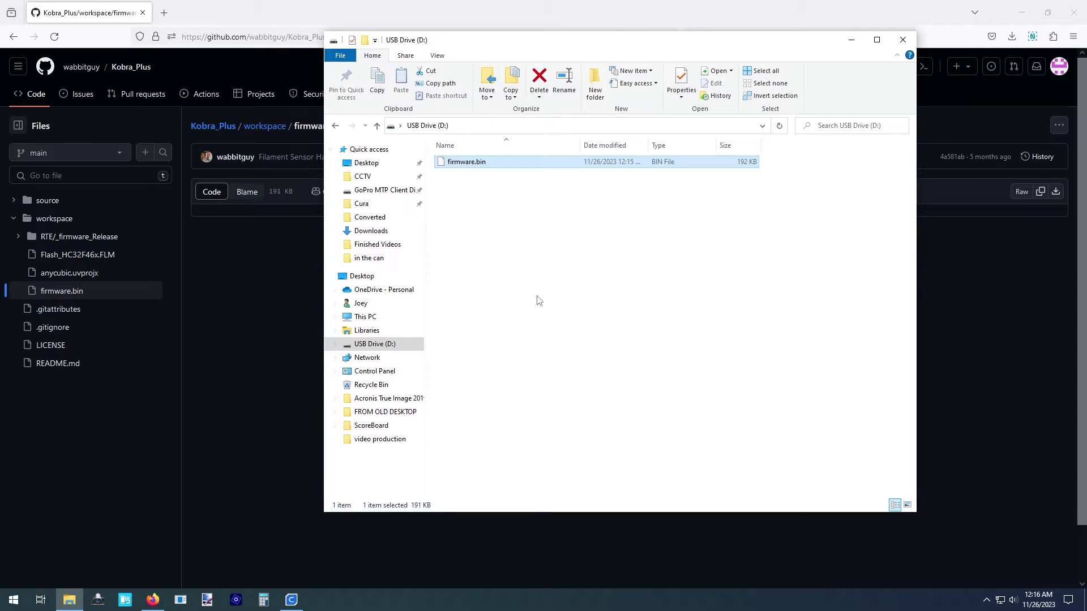
right_click(371, 345)
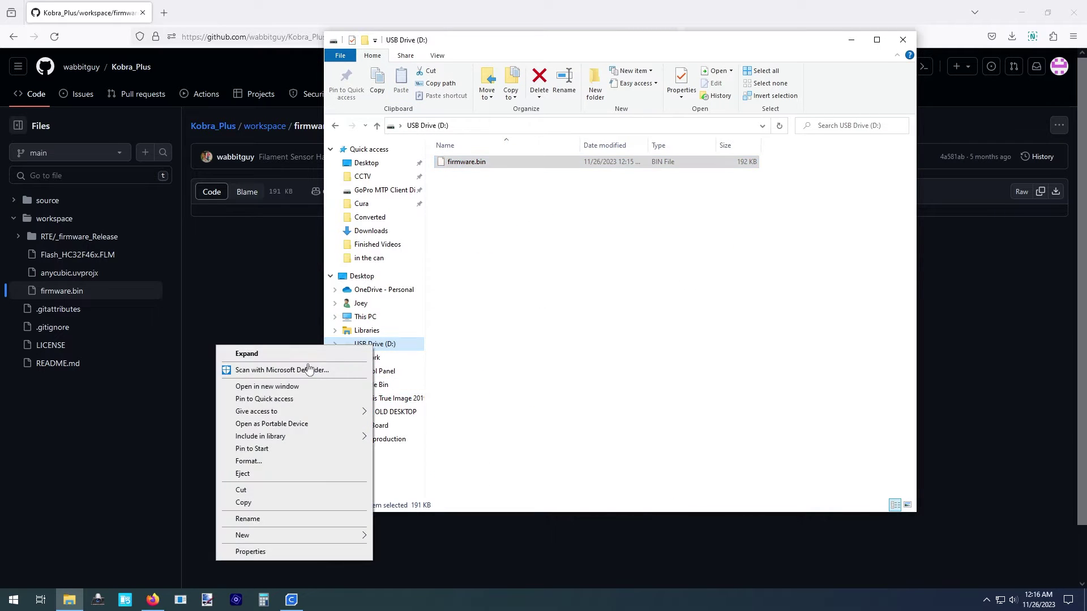
left_click(244, 473)
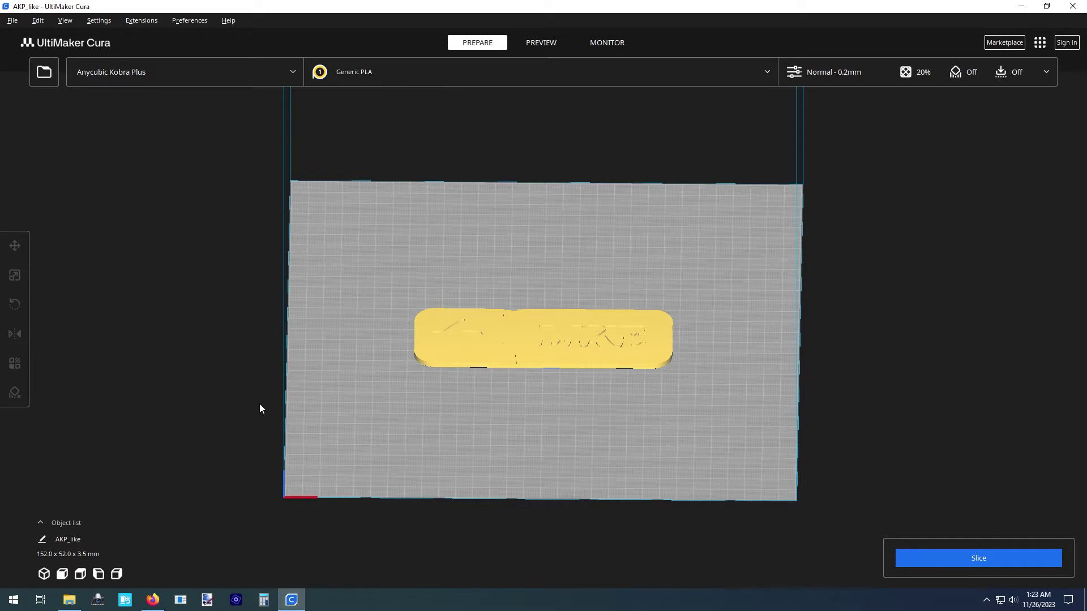
- Scale the nameplate to 91 mm wide and 3.5 mm thick, with uniform scaling off
left_click(504, 350)
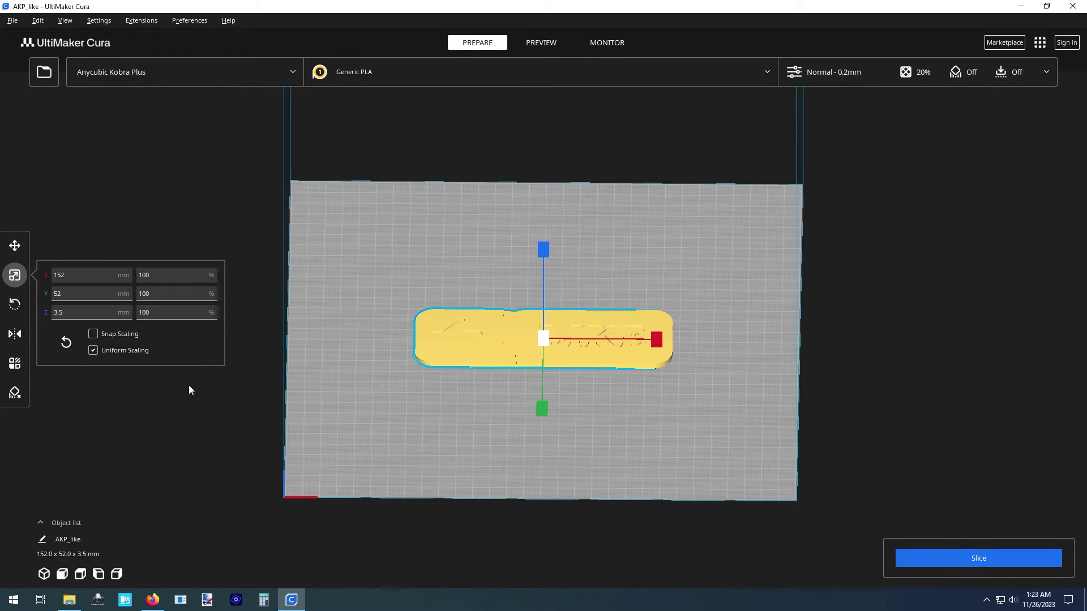
double_click(89, 277)
key("Tab")
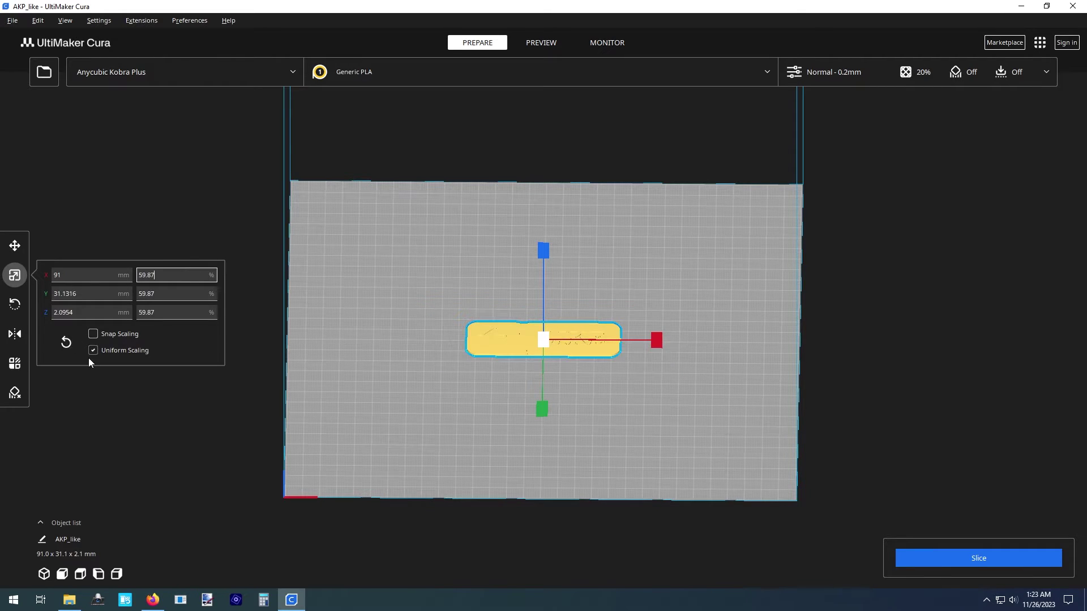
left_click(94, 350)
left_click(78, 313)
type("3.5")
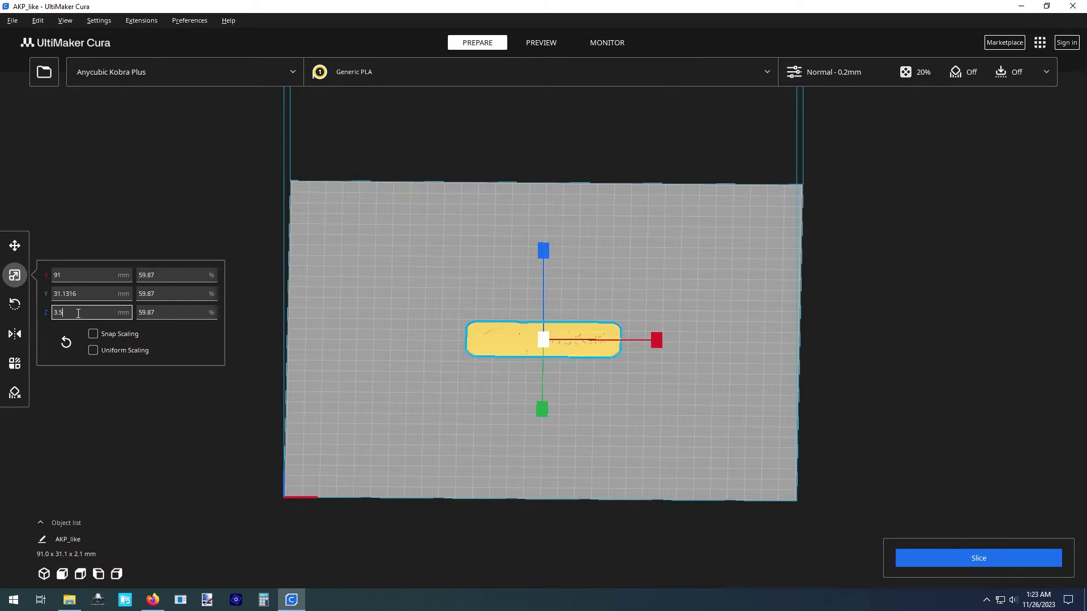
key("Tab")
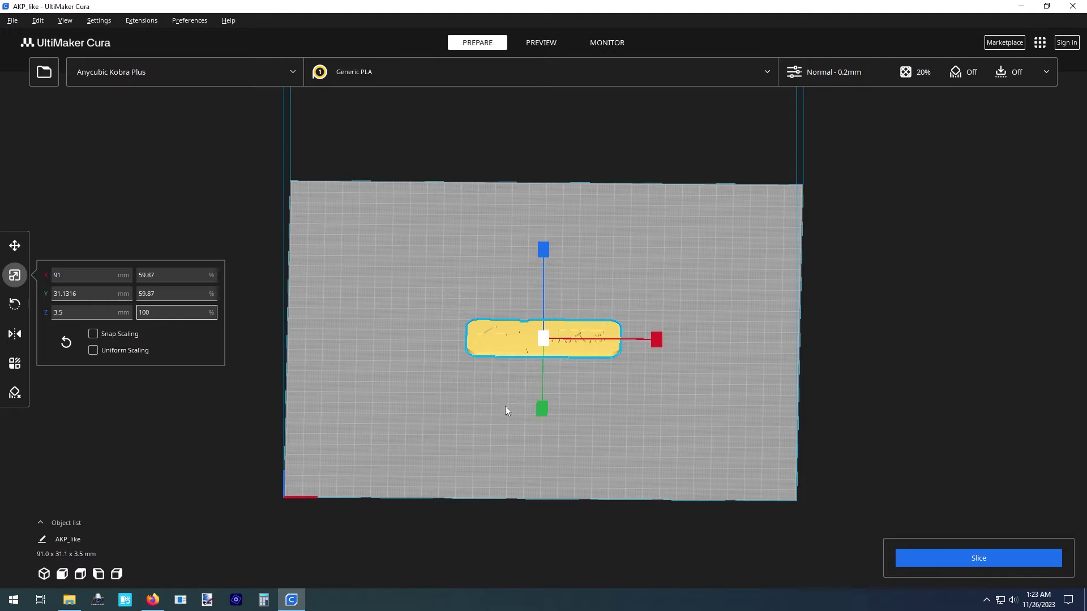
- Move the nameplate lower on the build plate and slice it
left_click(15, 245)
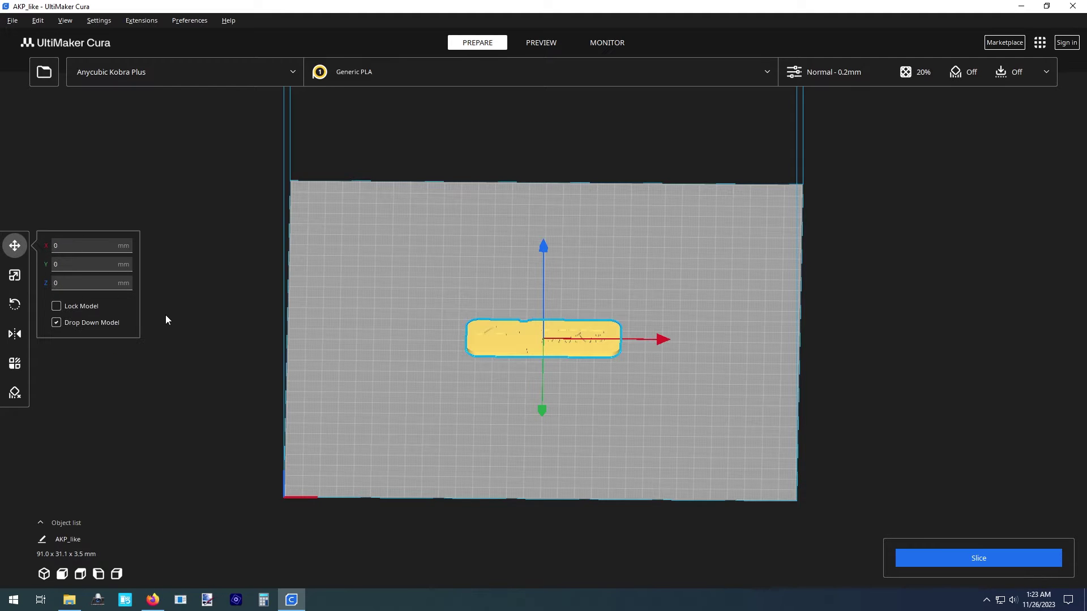
left_click_drag(552, 349, 549, 412)
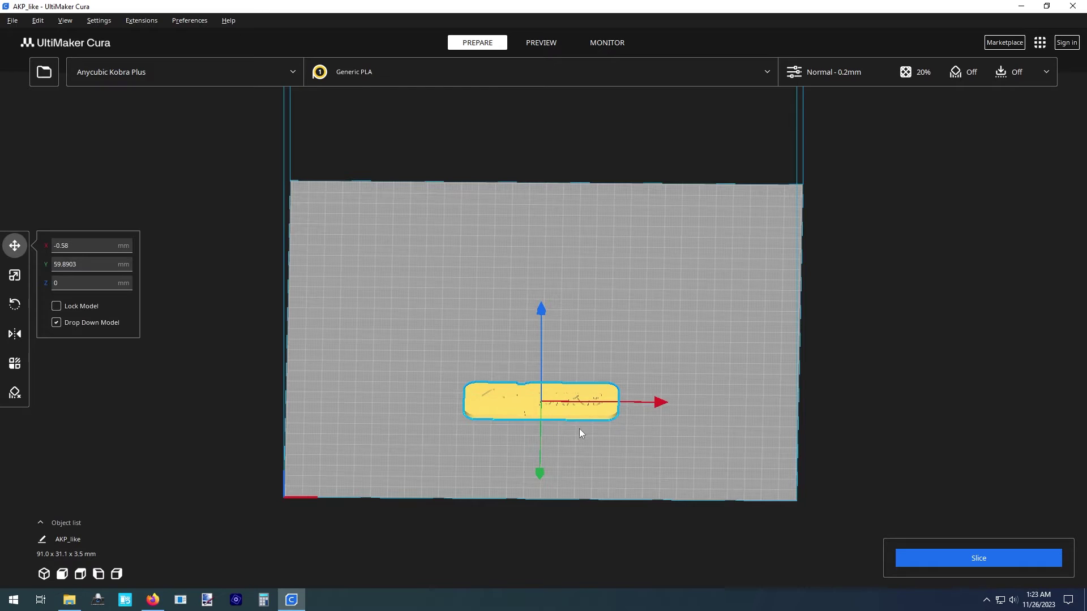
left_click(955, 552)
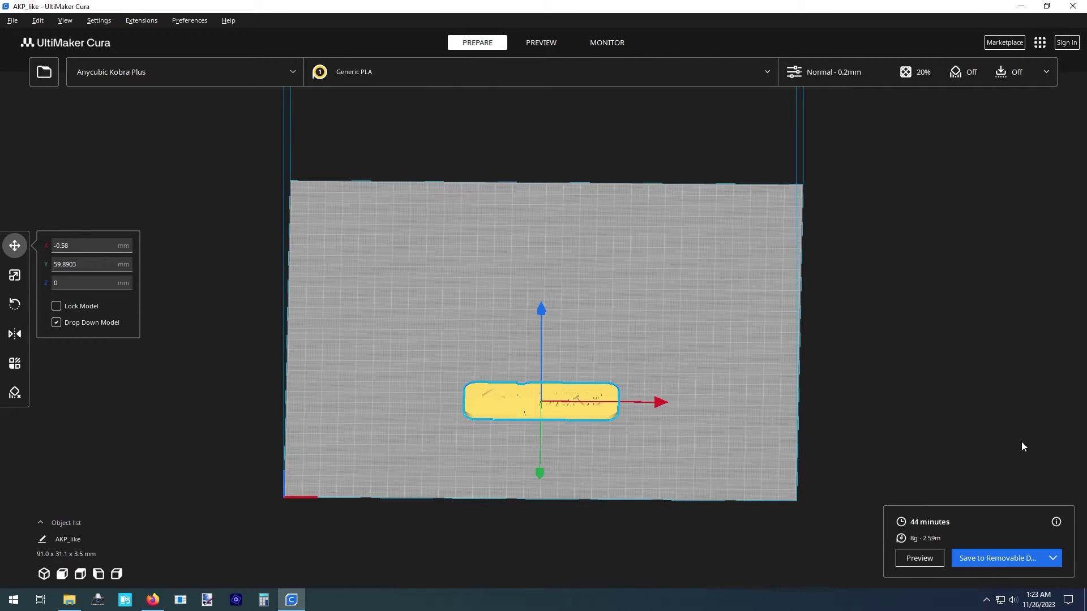
- Preview the slice, scrubbing layers up to layer 10 and simulating its toolpaths
left_click(920, 558)
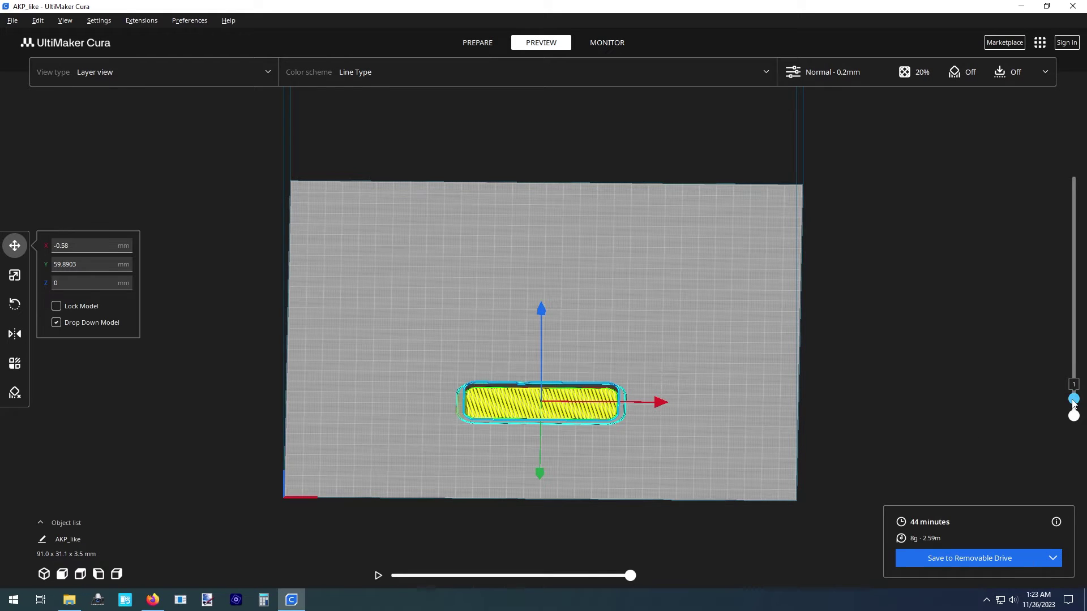
left_click_drag(1074, 404, 1069, 174)
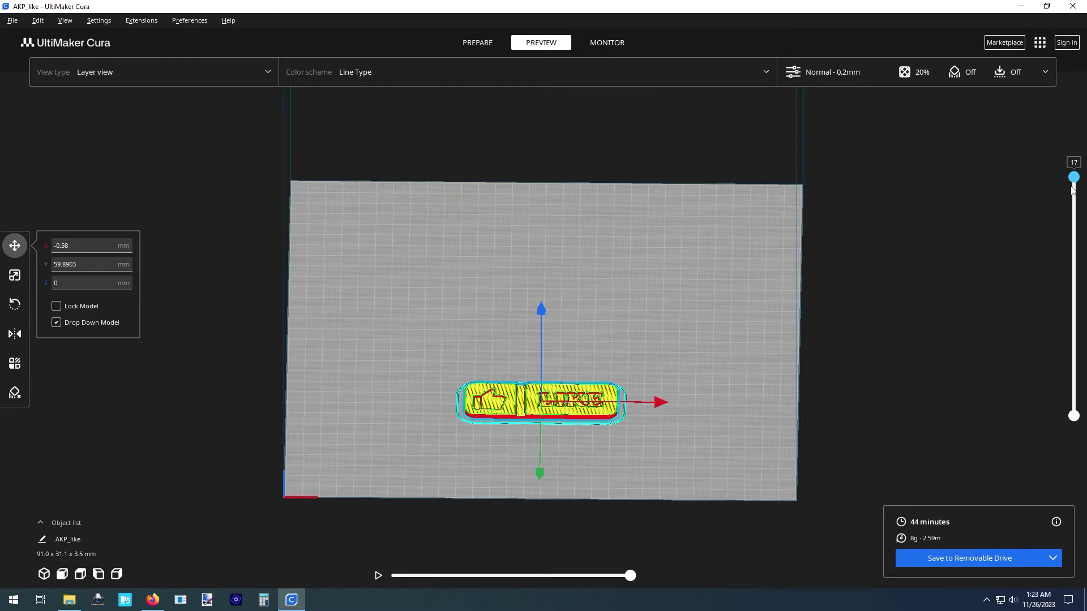
left_click_drag(1073, 187, 1074, 322)
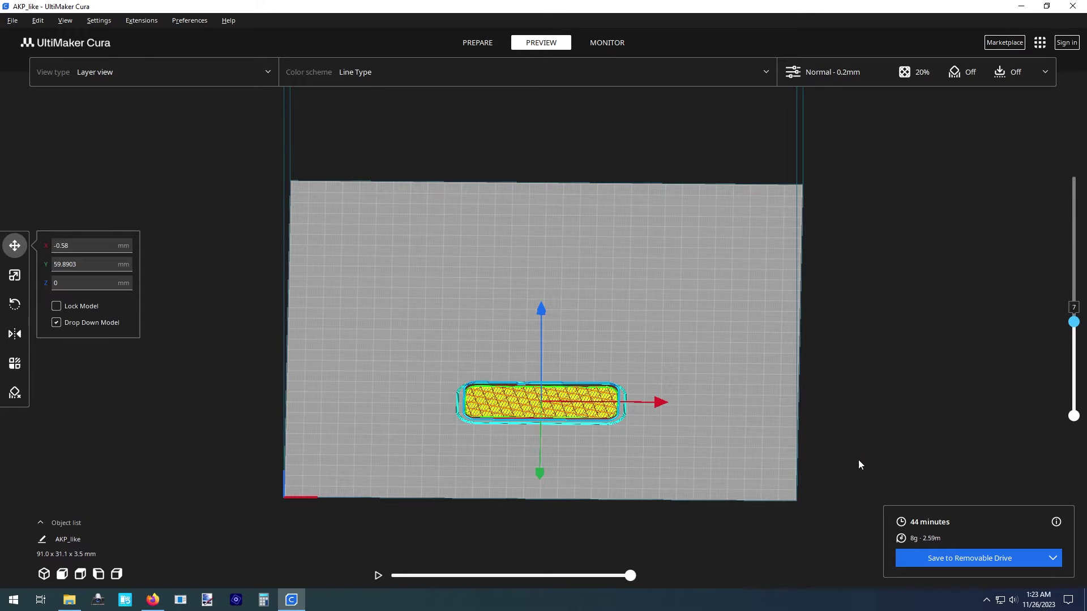
left_click(378, 577)
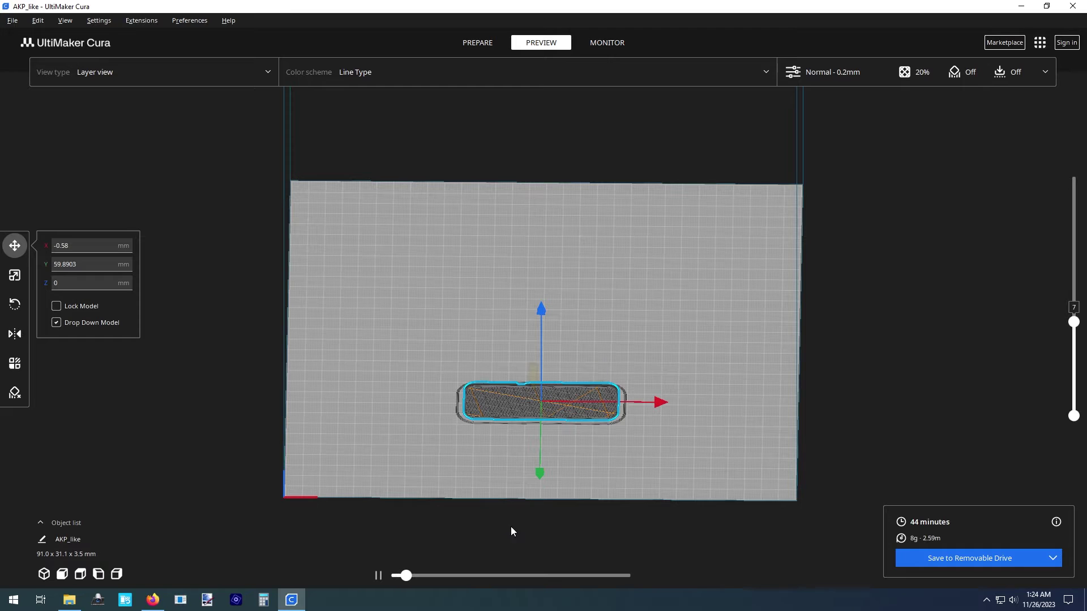
left_click_drag(426, 575, 647, 578)
left_click_drag(1073, 322, 1075, 299)
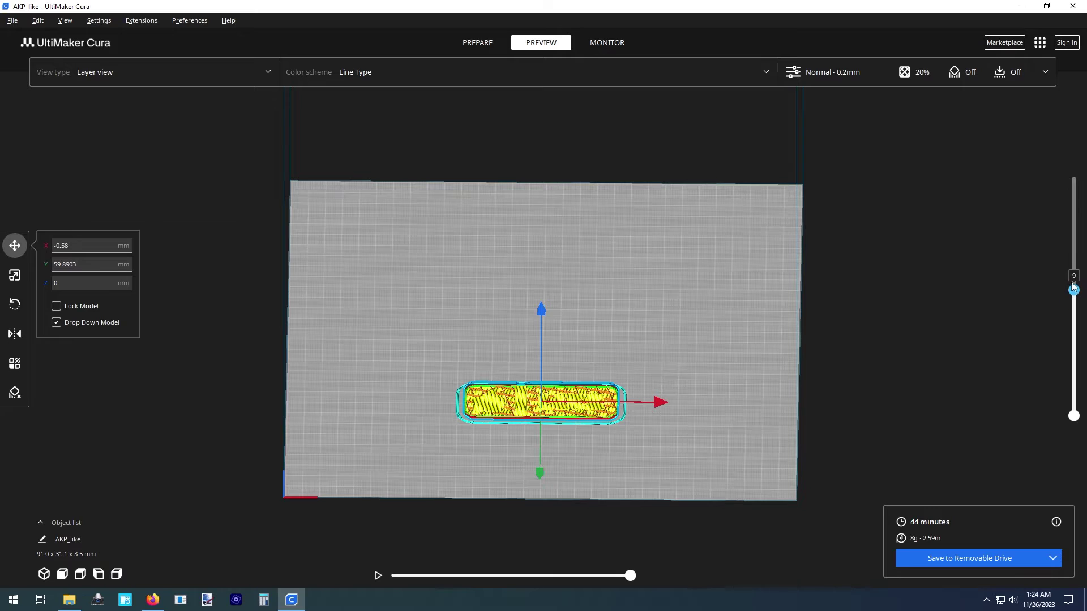
left_click_drag(1073, 299, 1073, 270)
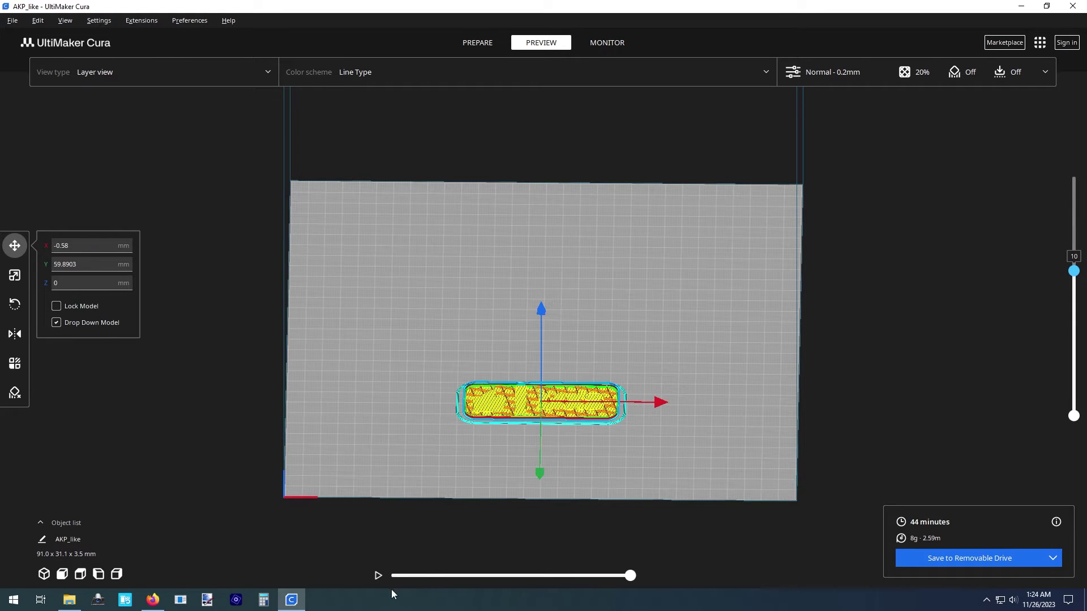
left_click(379, 576)
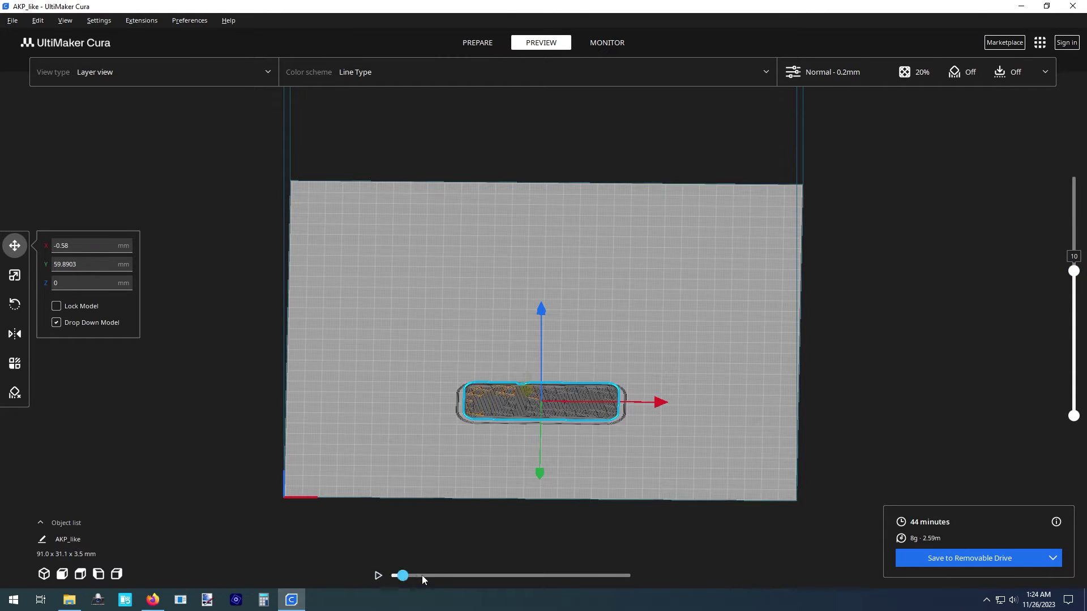
left_click_drag(422, 575, 591, 565)
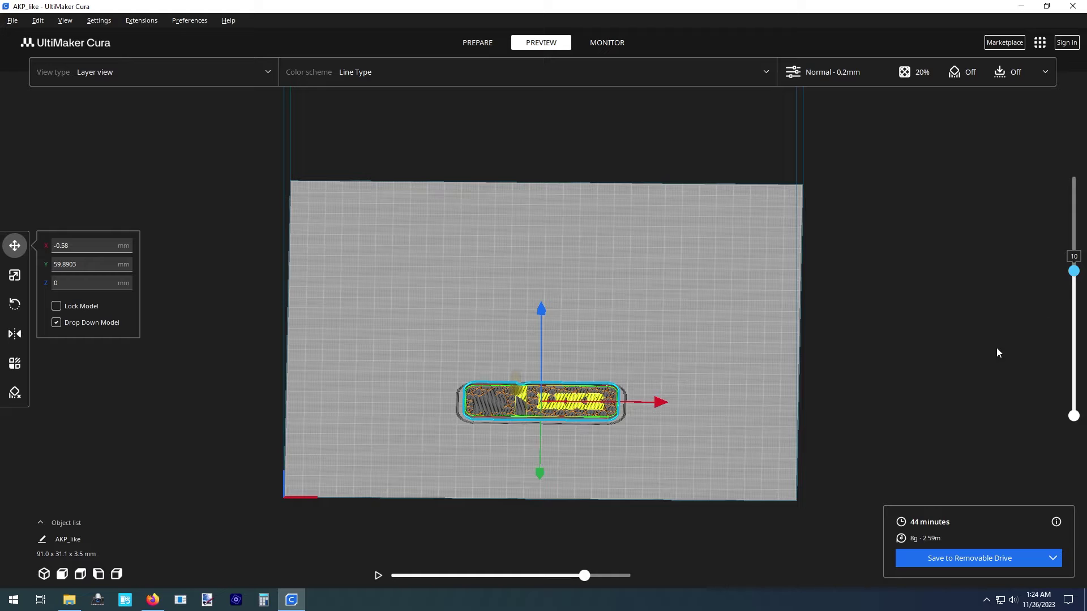
- Simulate layers 11 and 12, settling on layer 12 where lettering begins
key("Up")
key("Up")
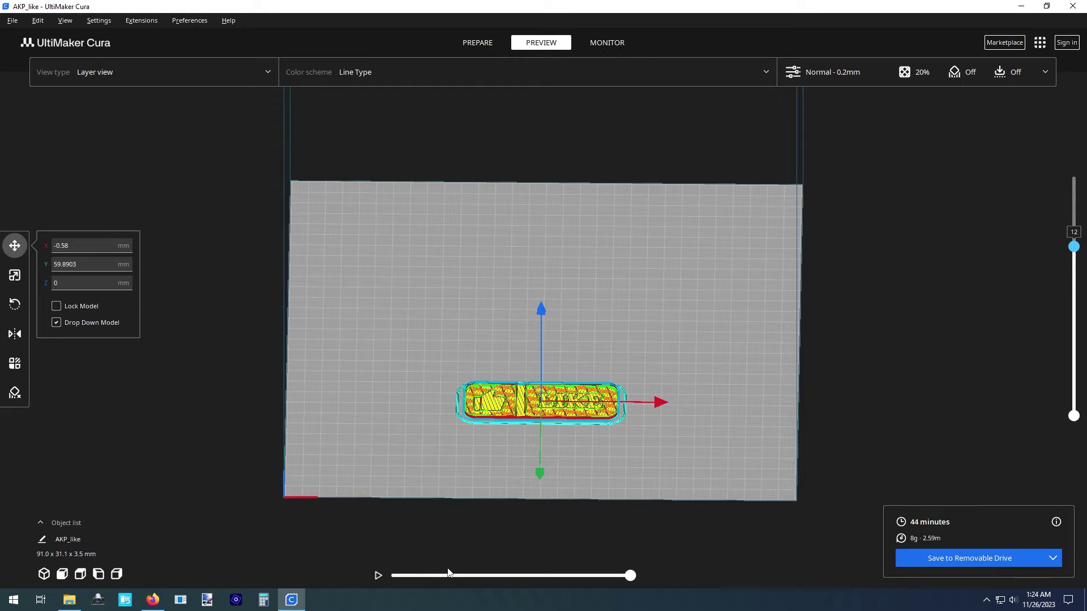
key("Down")
left_click(378, 576)
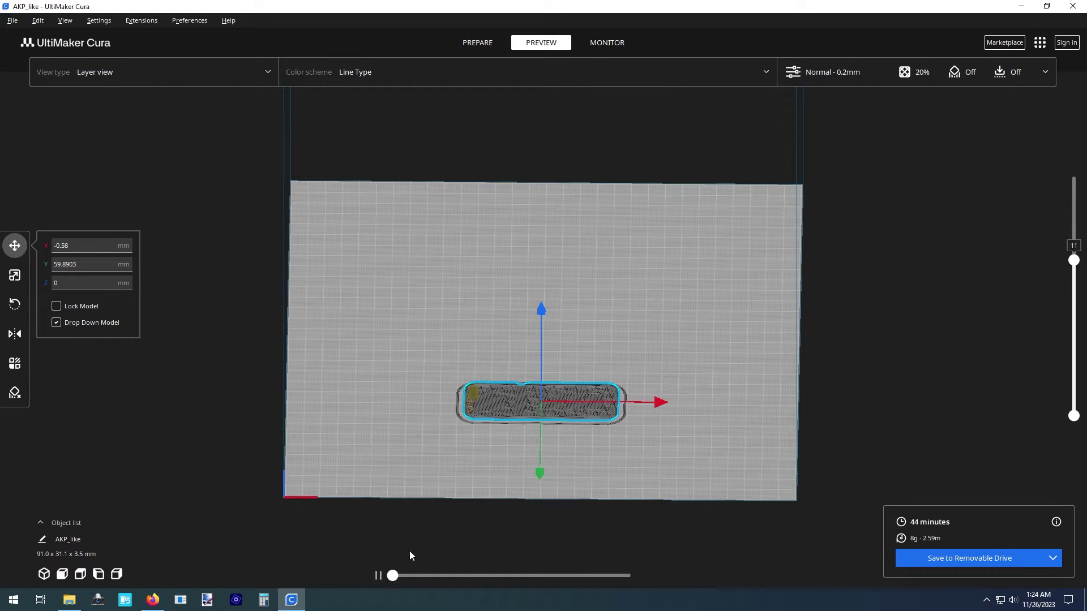
mouse_move(392, 576)
left_mouse_down()
mouse_move(600, 580)
mouse_move(616, 569)
left_mouse_up()
left_click_drag(1073, 261, 1074, 247)
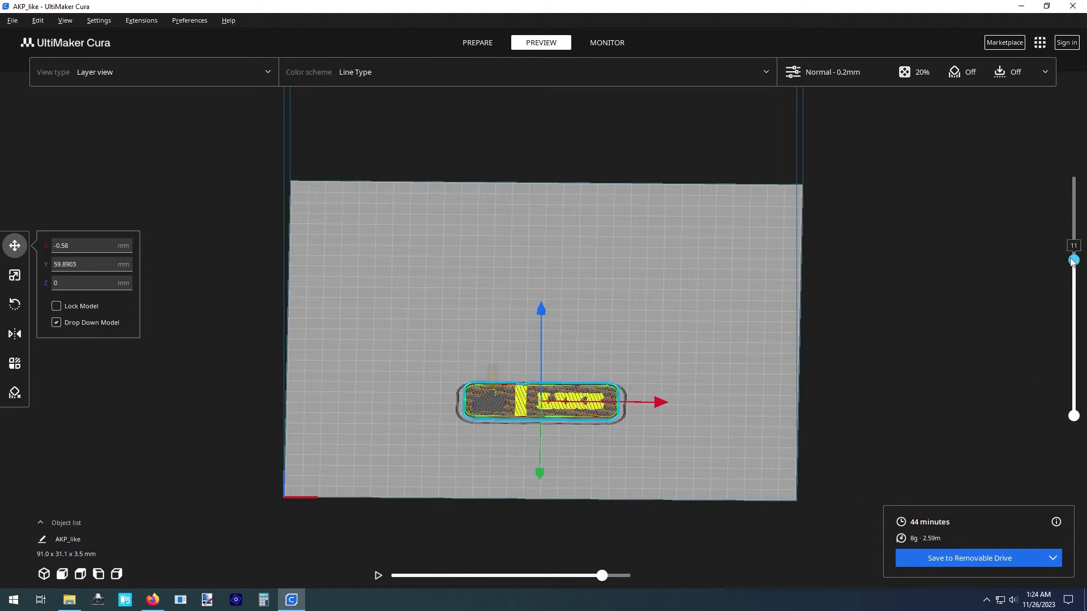
left_click(377, 577)
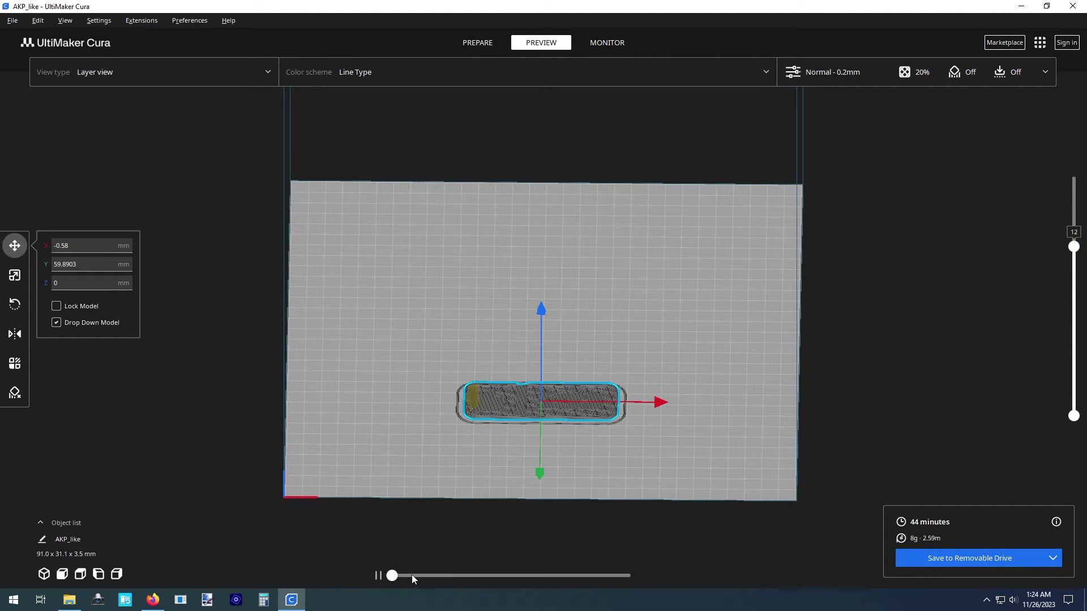
left_click_drag(397, 577, 517, 577)
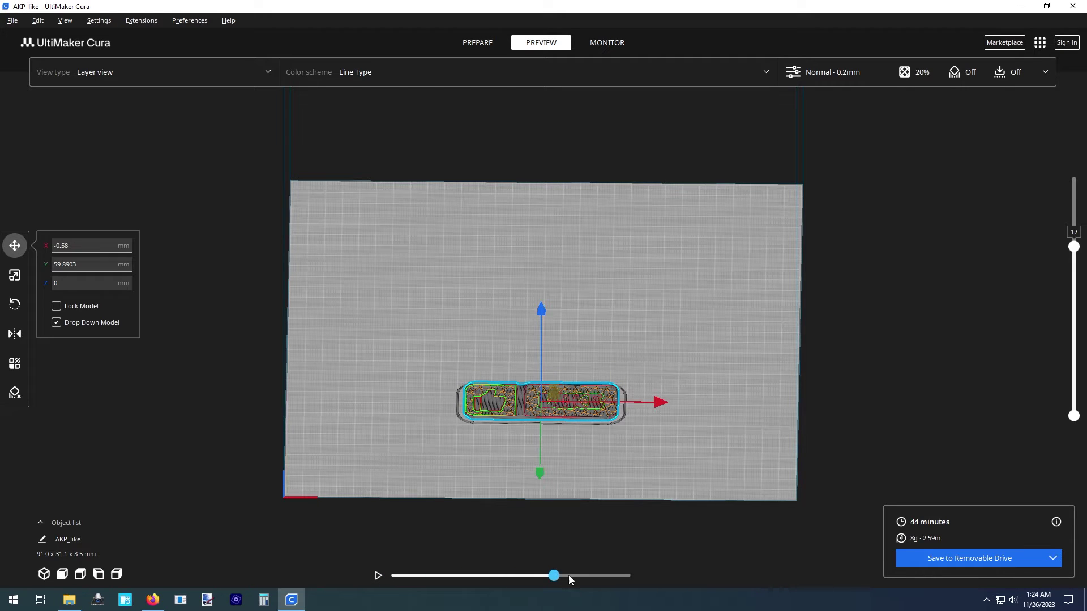
left_click_drag(606, 577, 647, 577)
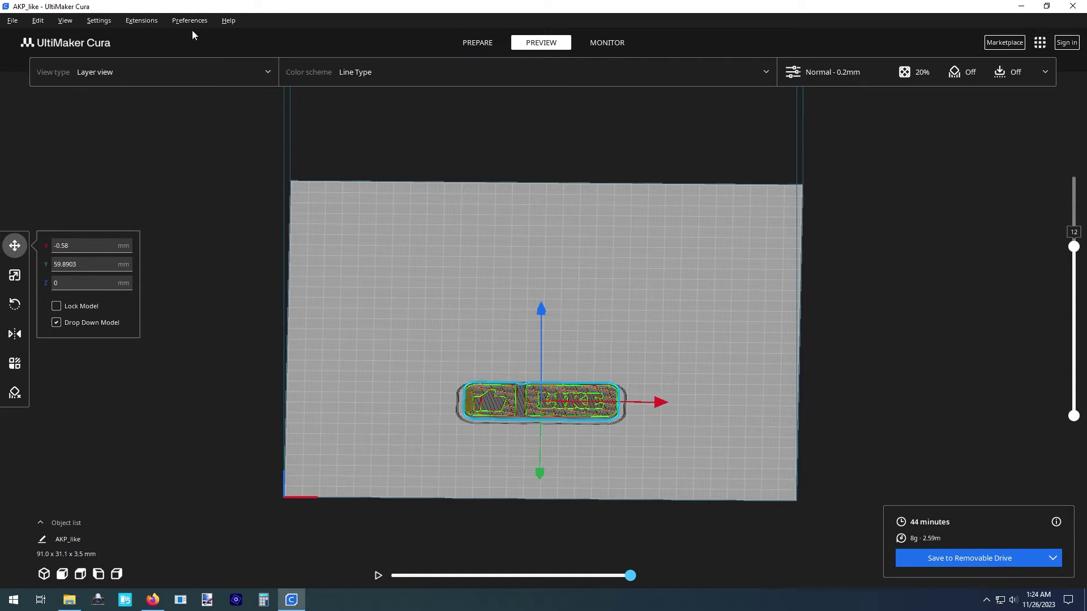
- Add a Filament Change post-processing script at layer 12
left_click(152, 20)
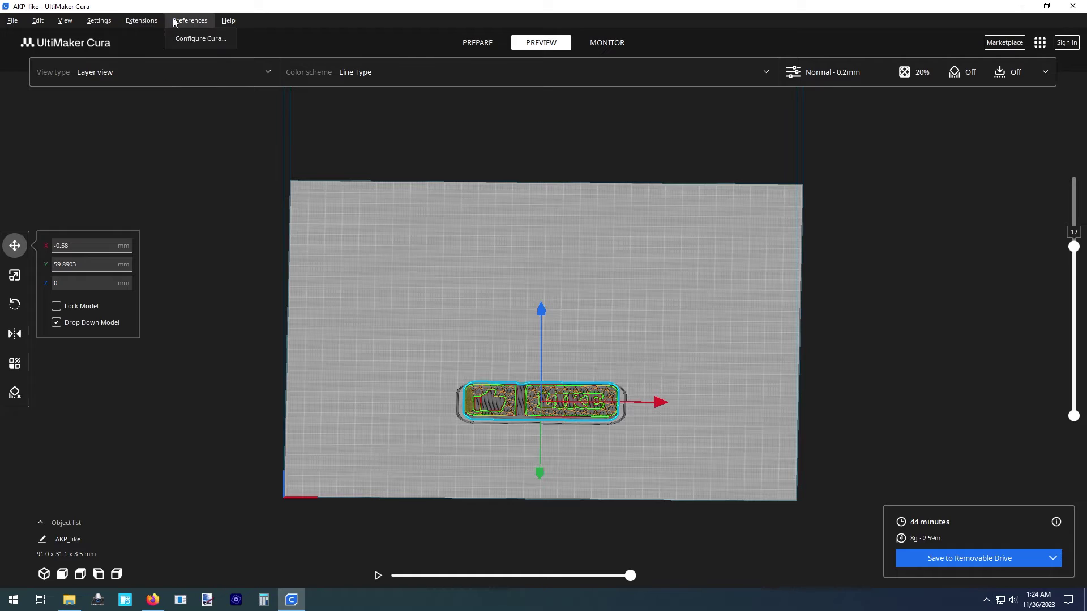
mouse_move(154, 68)
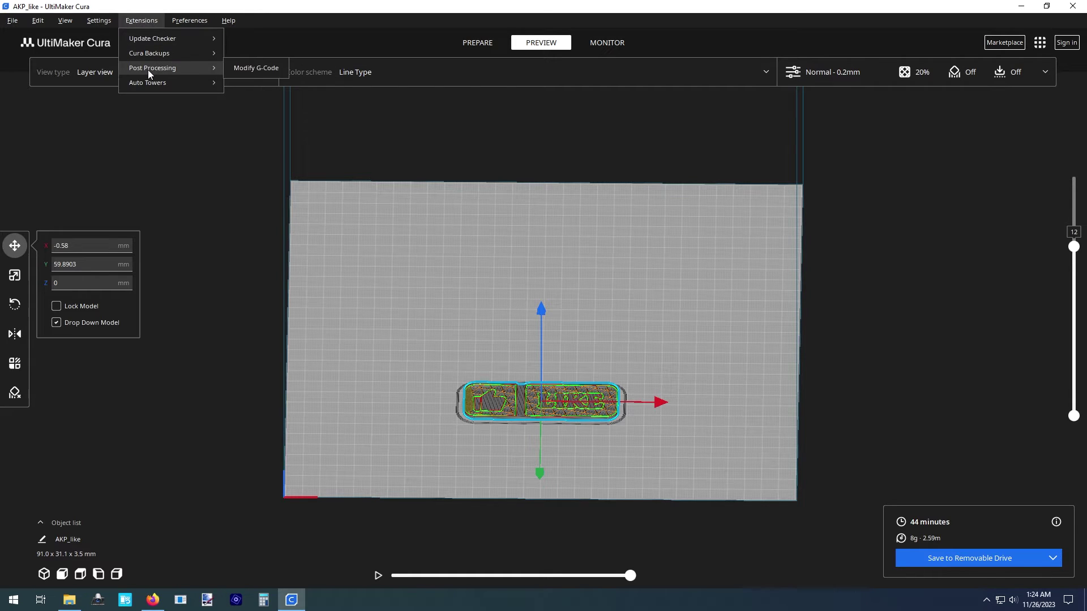
left_click(249, 73)
left_click(381, 186)
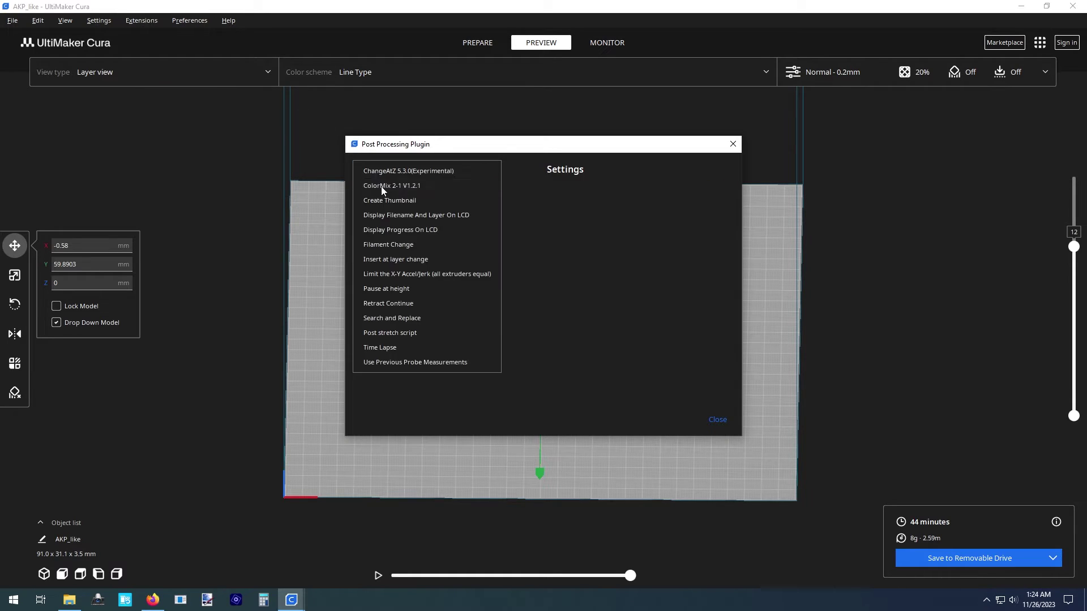
left_click(390, 244)
type("12")
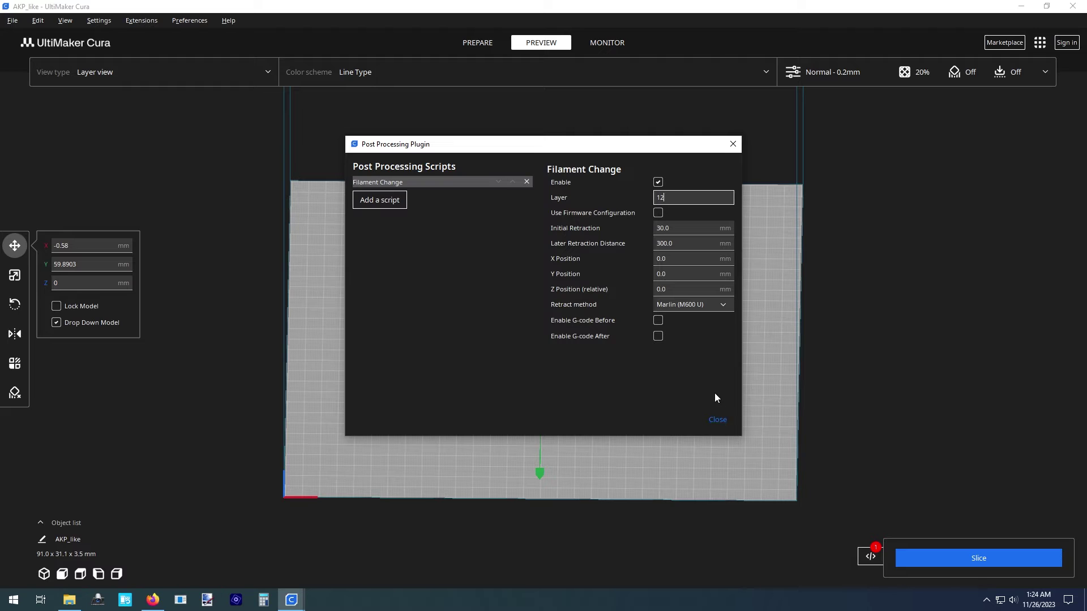
left_click(718, 421)
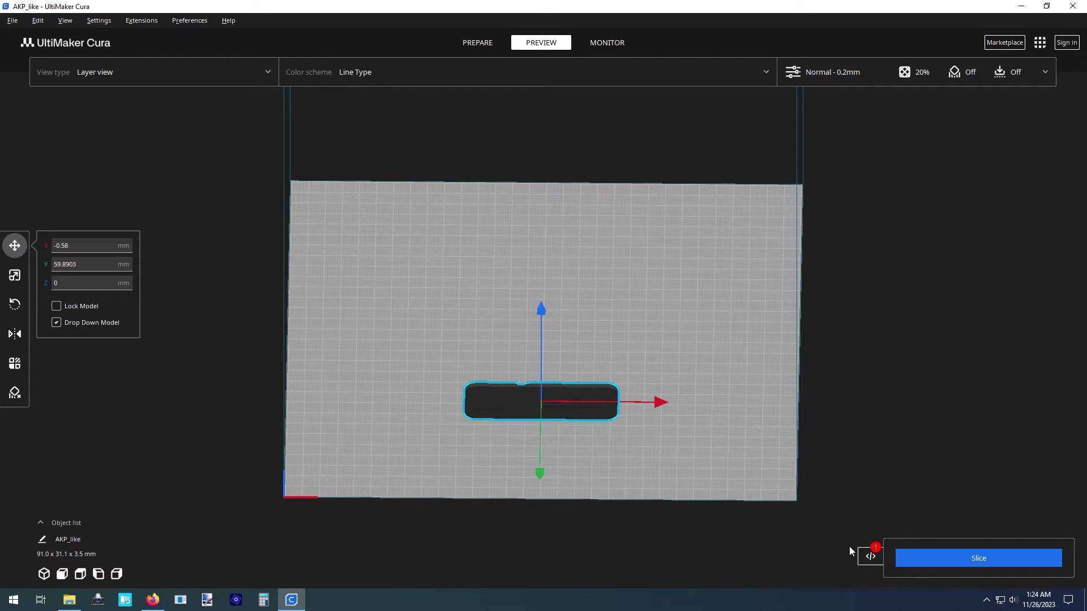
- Re-slice, save AKP_like.gcode to the removable drive, and eject it
left_click(951, 558)
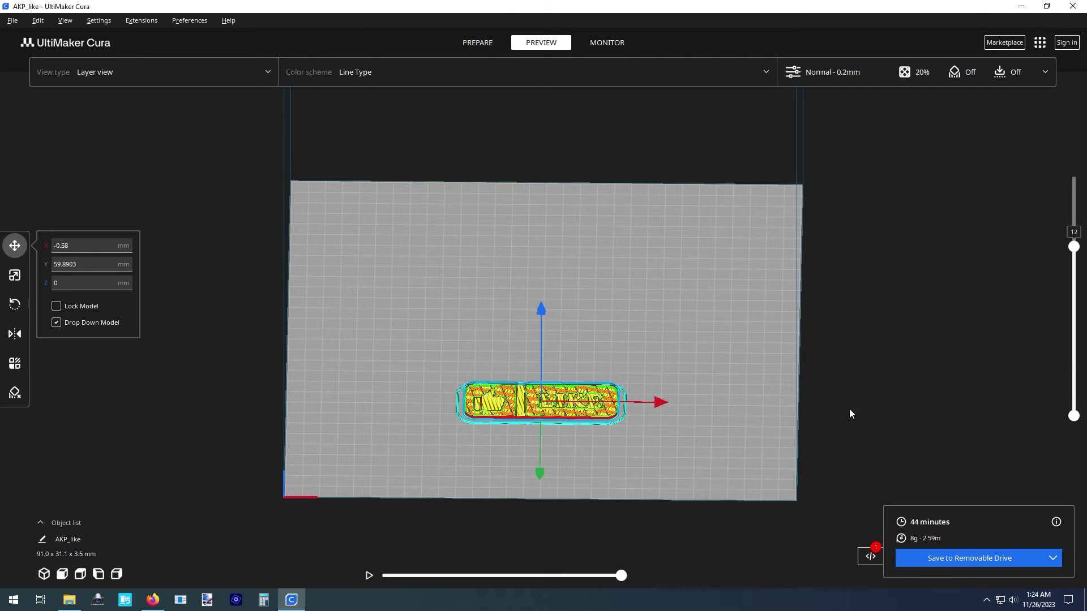
left_click(957, 557)
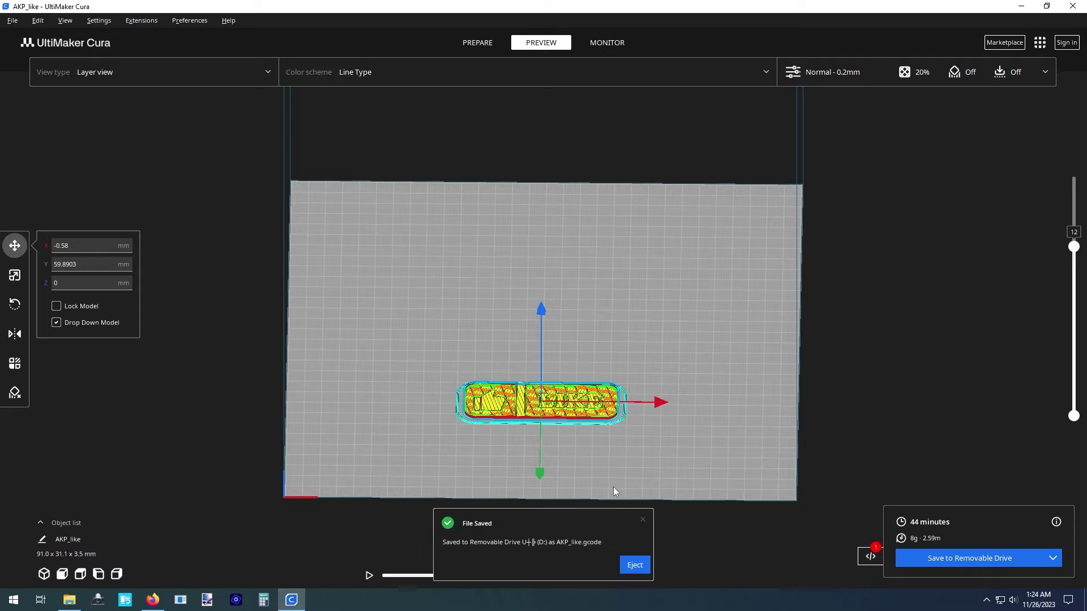
left_click(635, 566)
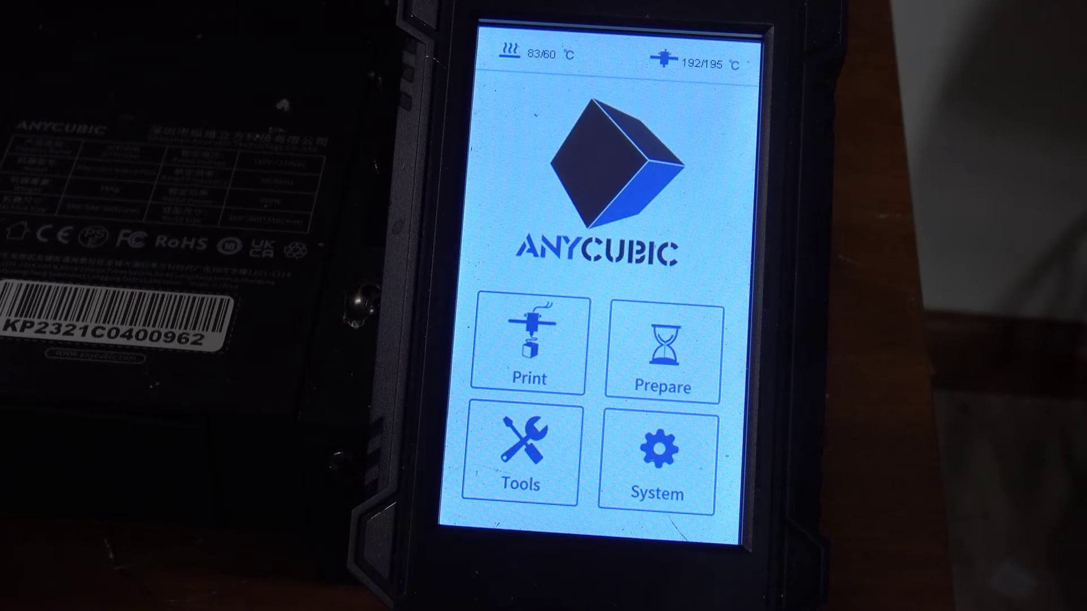
- Check System > About, then start printing AKP_like.gcode from the SD file list
left_click(658, 463)
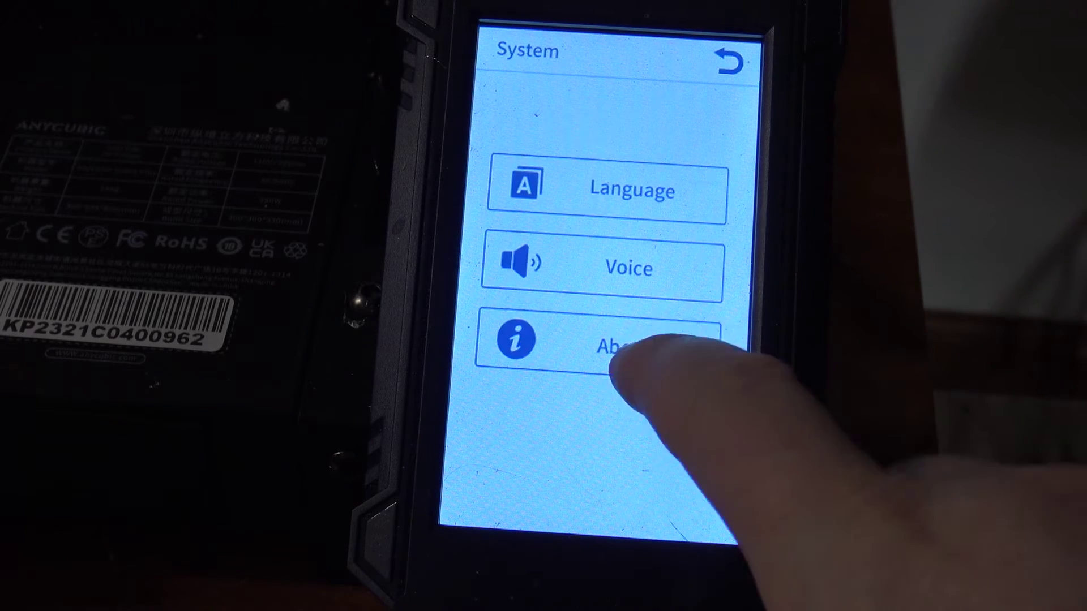
left_click(645, 348)
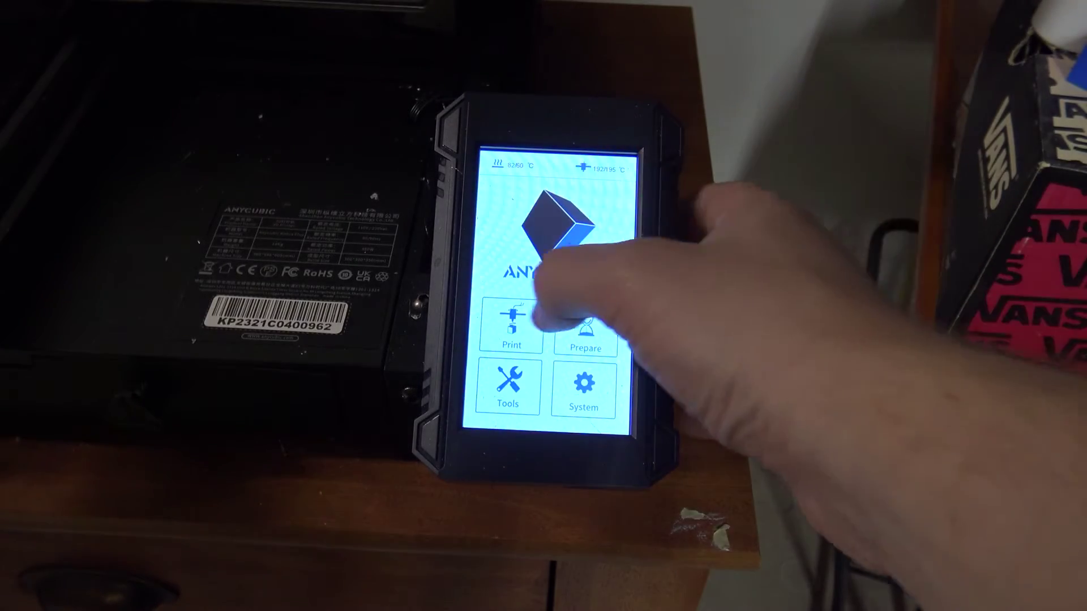
left_click(501, 373)
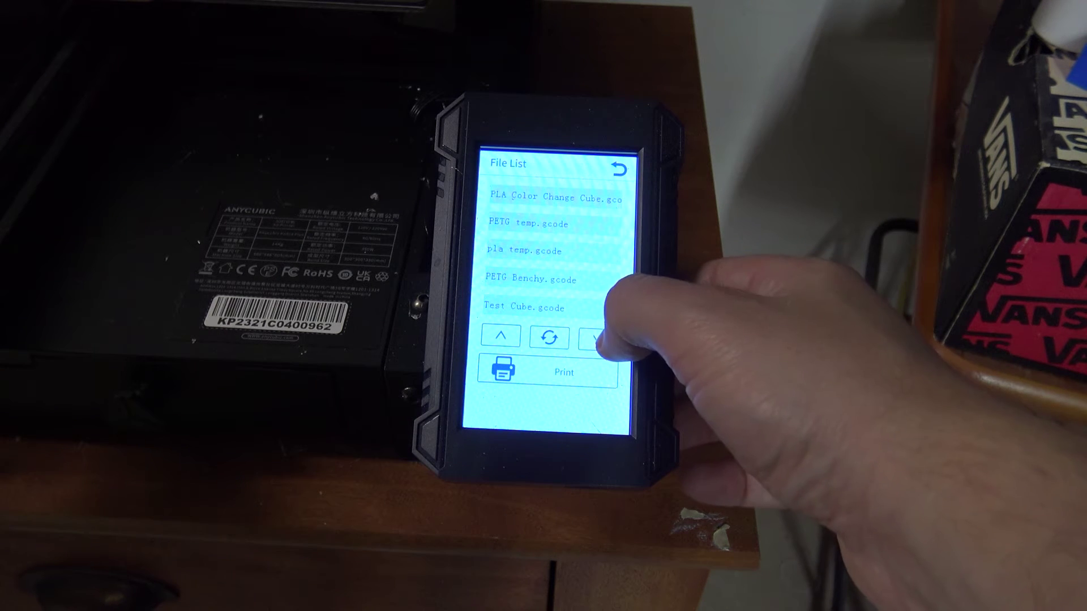
left_click(598, 338)
left_click(557, 193)
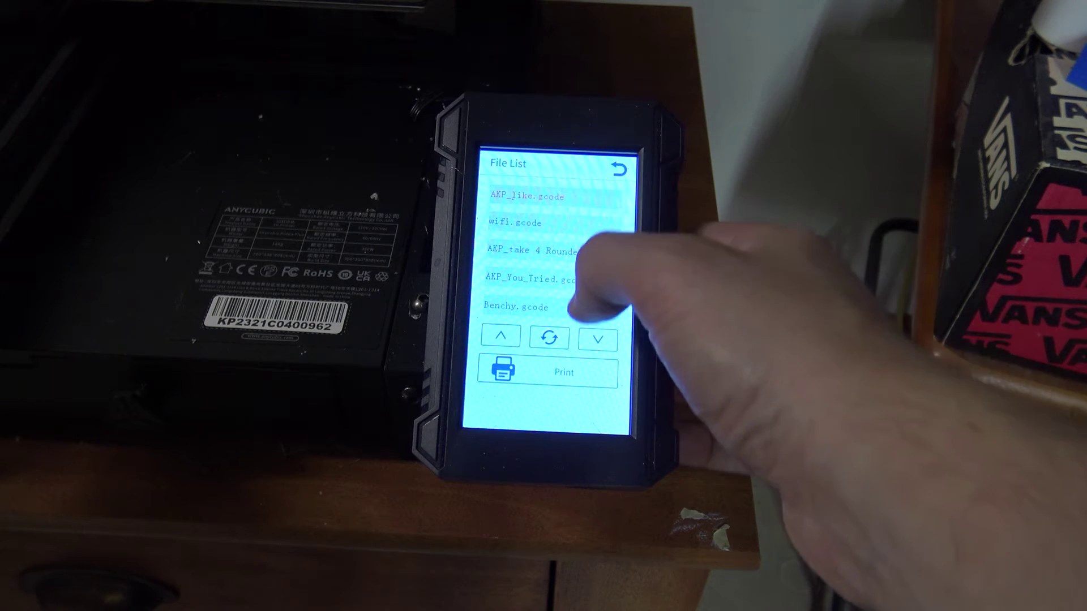
left_click(548, 372)
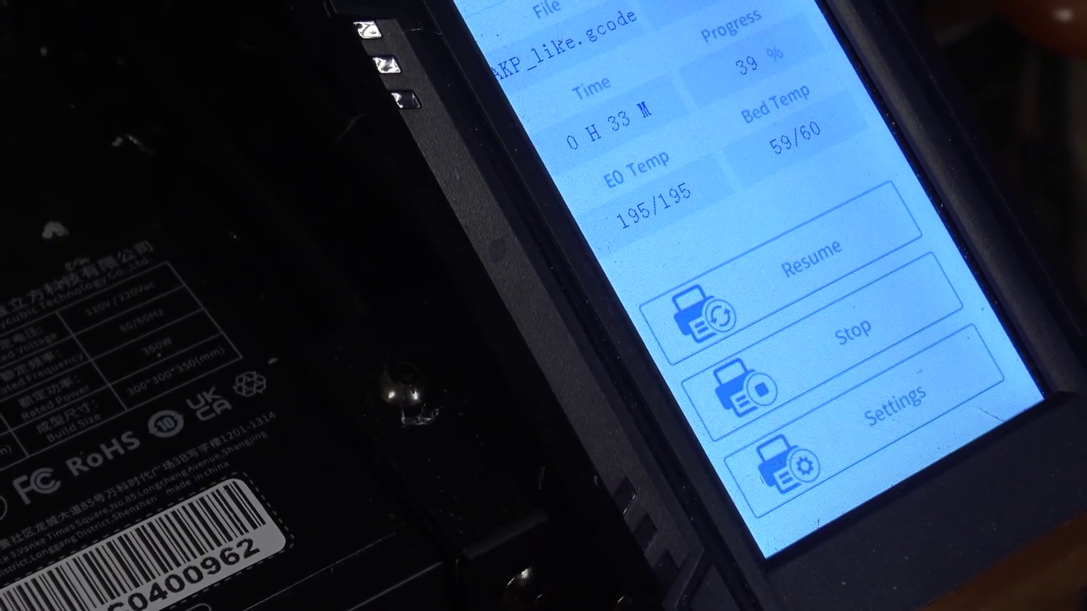
- Resume the paused AKP_like.gcode print after loading the new filament
left_click(790, 264)
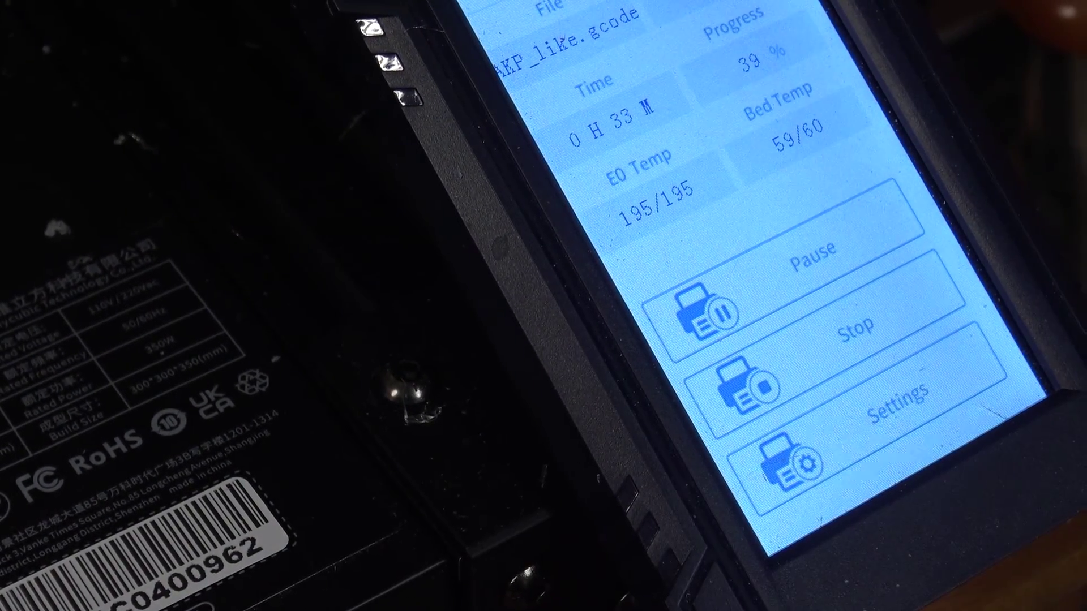